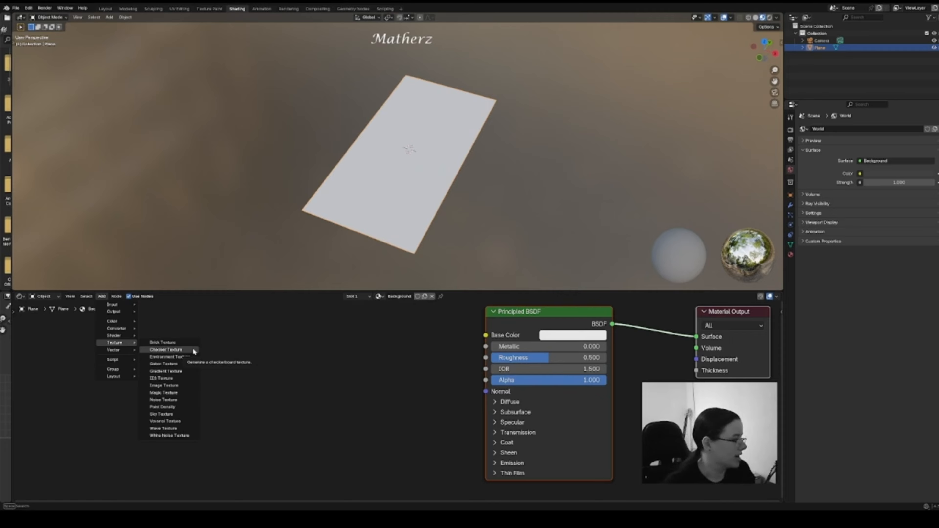
click(188, 362)
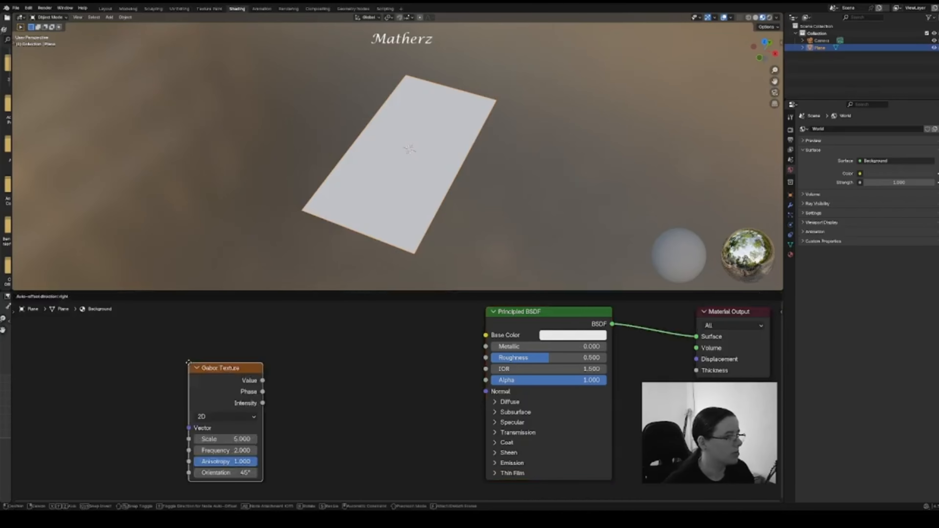
click(328, 347)
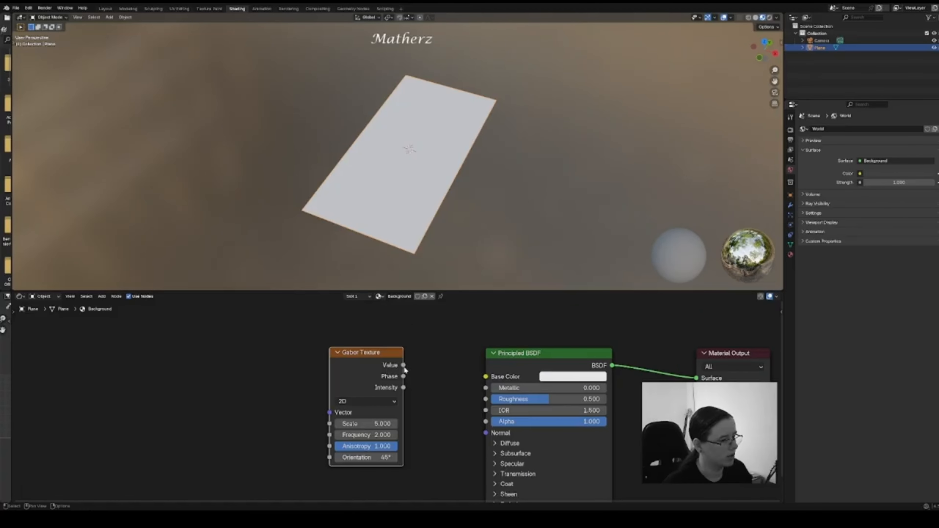
drag(405, 367, 491, 377)
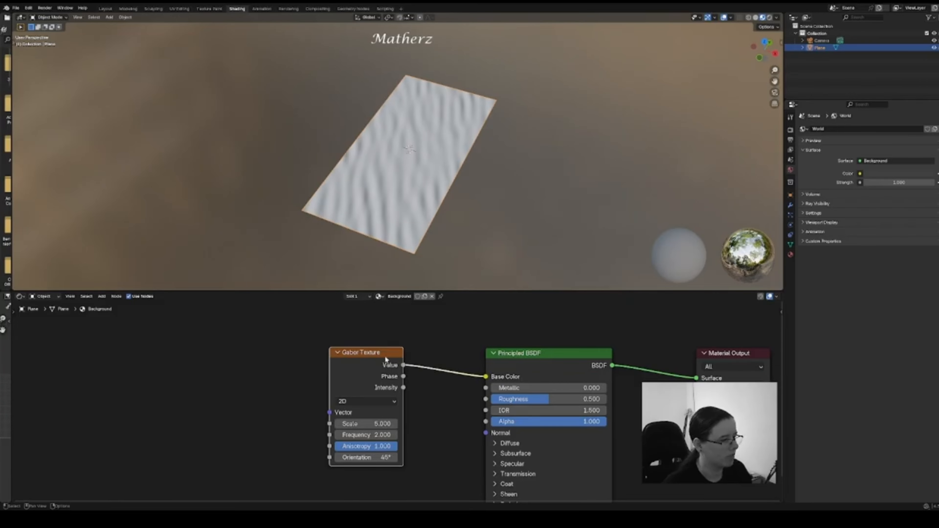
key(x)
Step: Add a Noise Texture node and connect its Color output to the Principled BSDF's Base Color
click(102, 296)
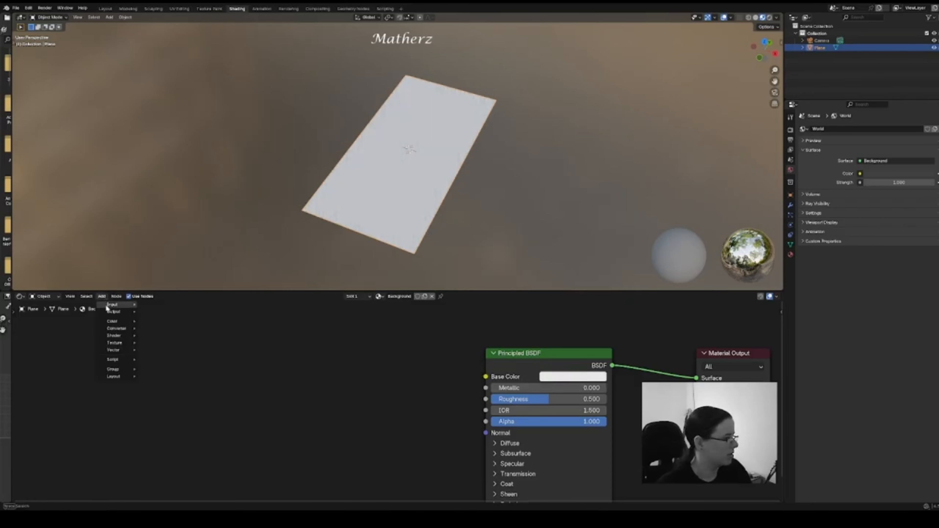
mouse_move(110, 315)
text(noi)
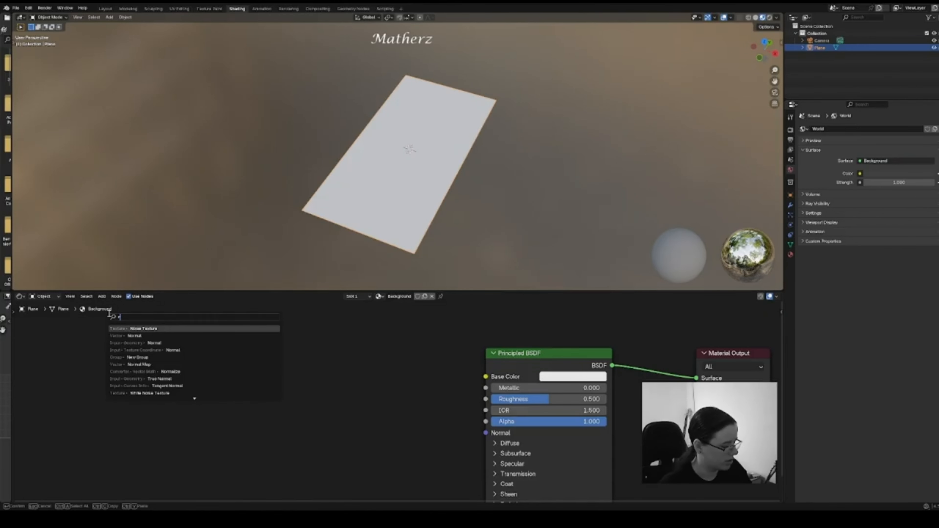
click(145, 329)
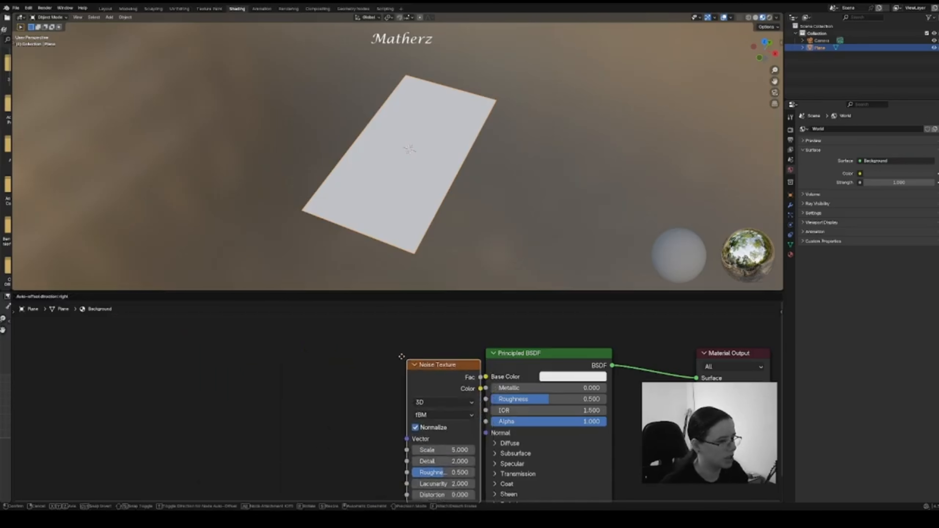
click(425, 366)
drag(447, 376, 486, 377)
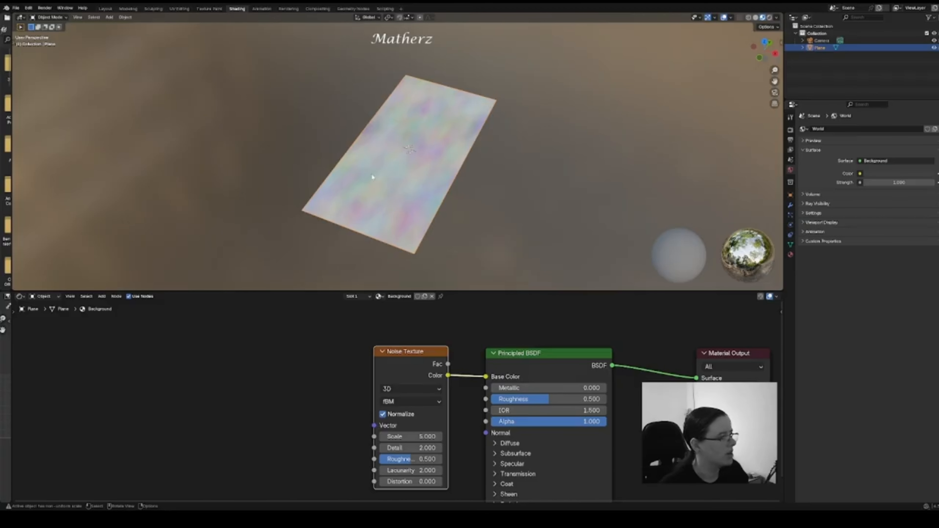
Step: Set the Noise Texture's Distortion to 7.900, Scale to 1.900, Lacunarity to 0.000 and Roughness to 0.000
drag(407, 481, 543, 481)
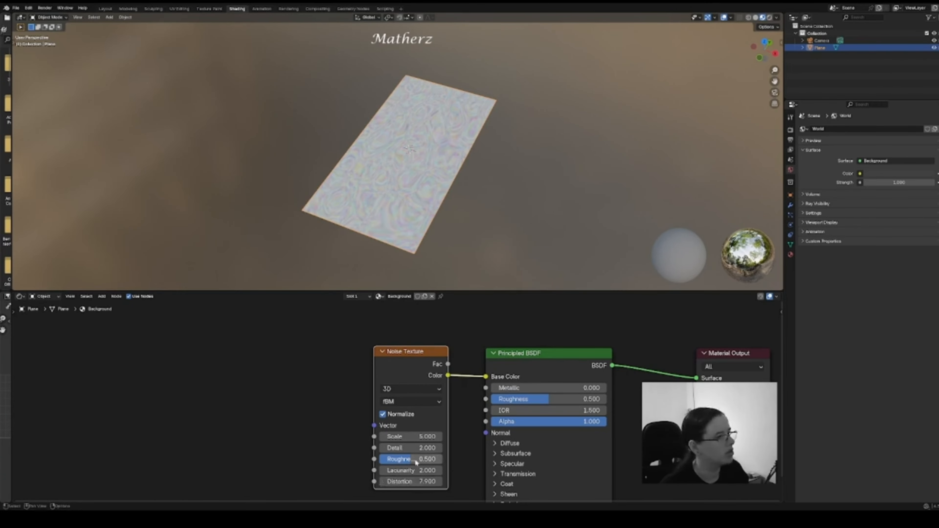
middle_drag(418, 167, 409, 193)
scroll(405, 175, up, 3)
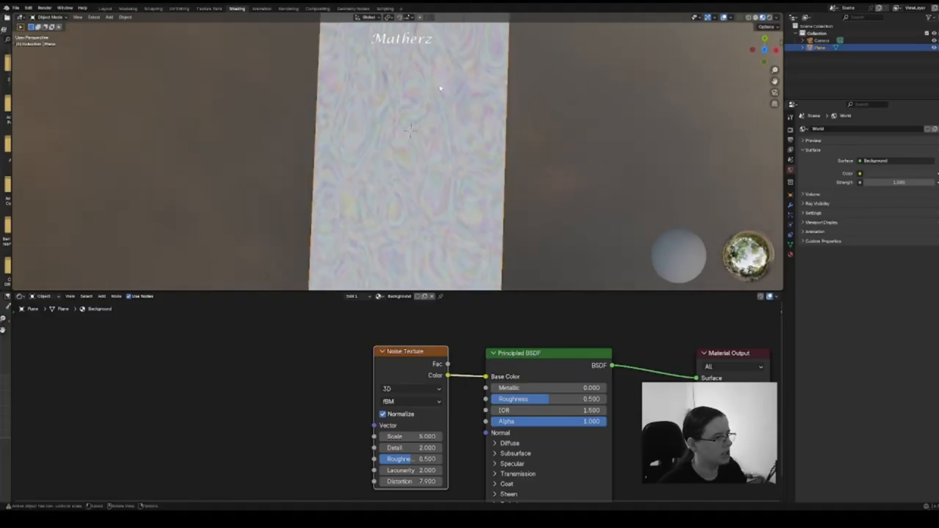
middle_drag(439, 85, 379, 111)
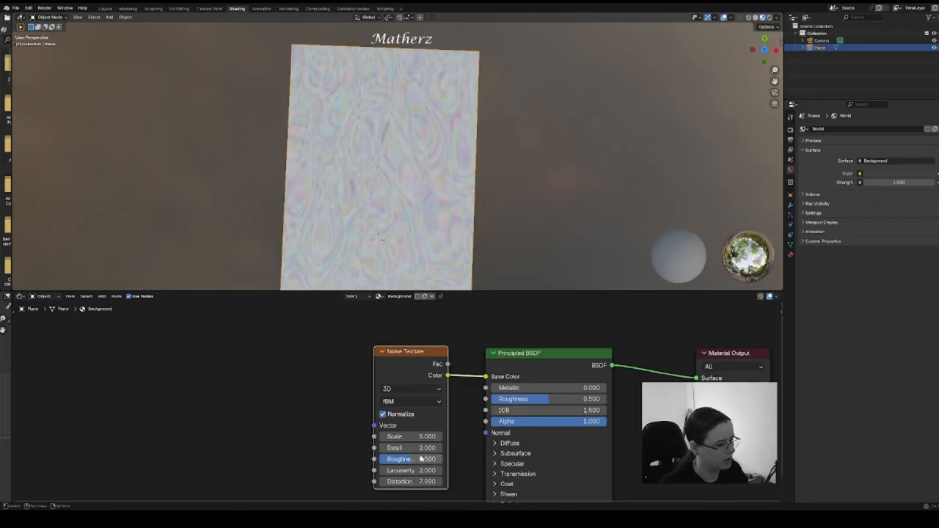
drag(417, 437, 329, 436)
drag(410, 470, 347, 470)
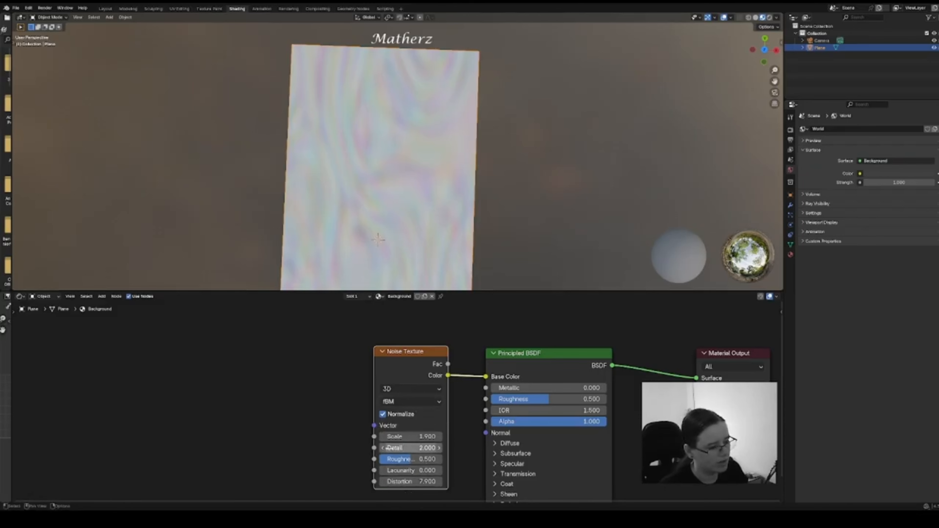
drag(409, 459, 379, 460)
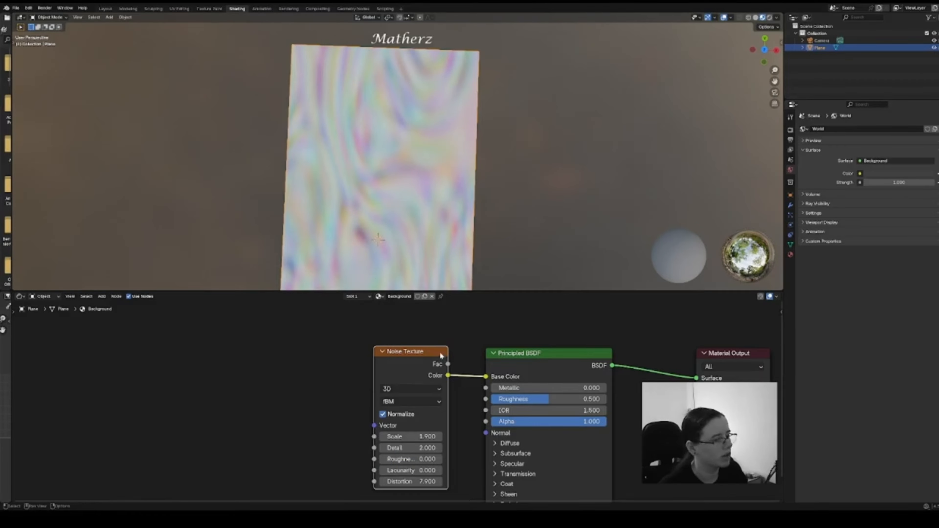
Step: Make room beside the Noise Texture and insert a Color Ramp between its Color output and the Base Color
drag(441, 355, 175, 356)
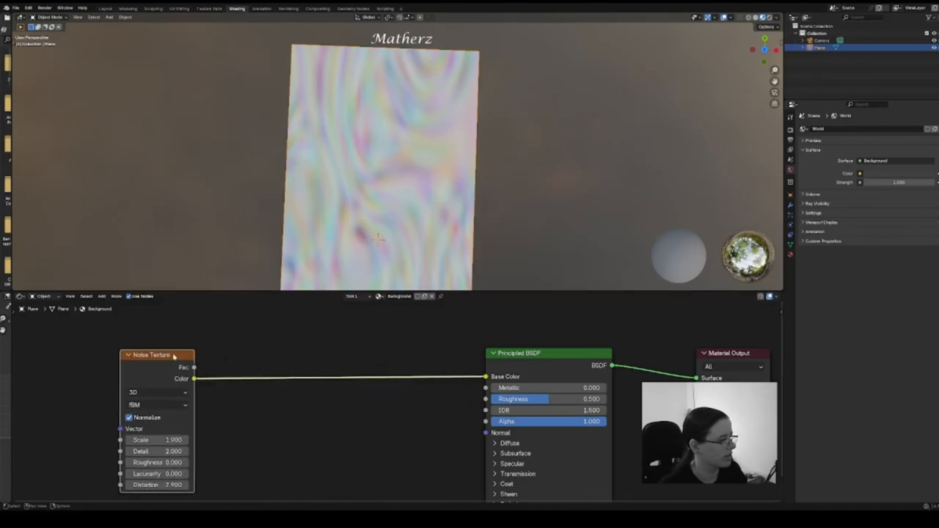
click(102, 296)
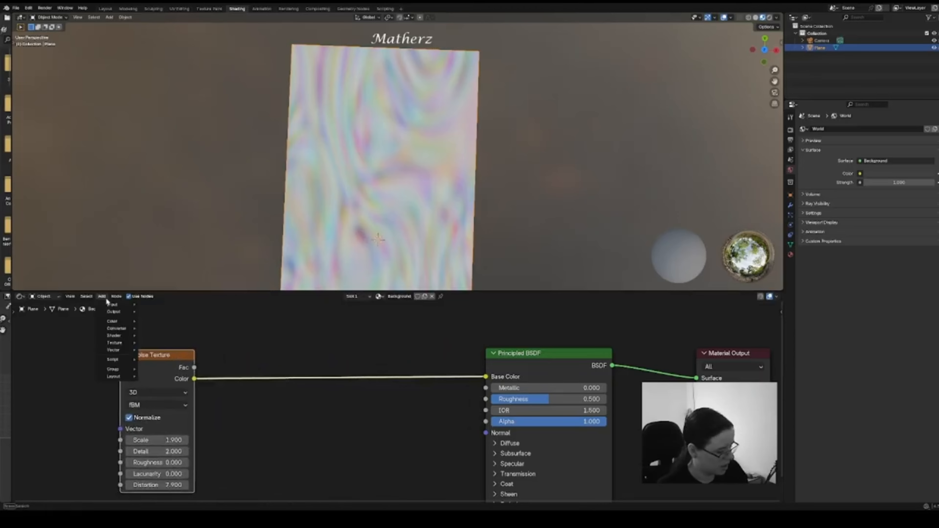
text(co)
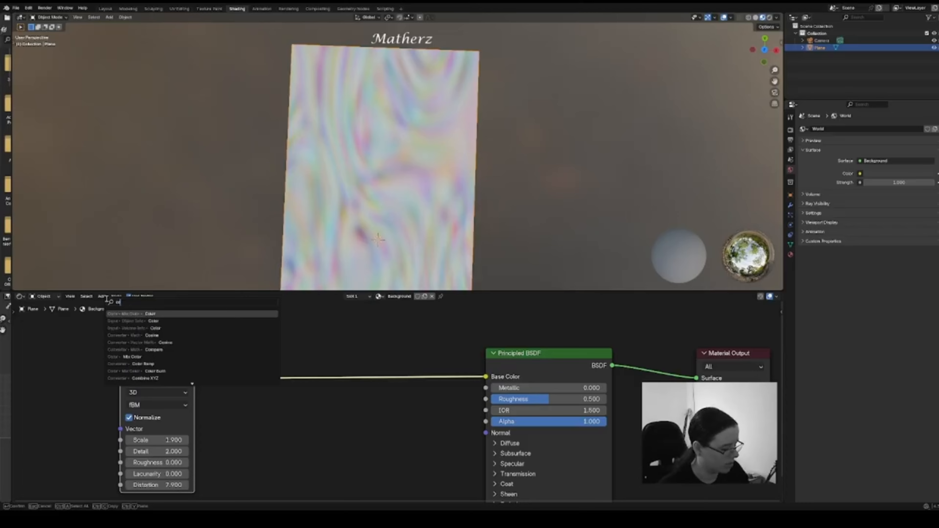
text(lor)
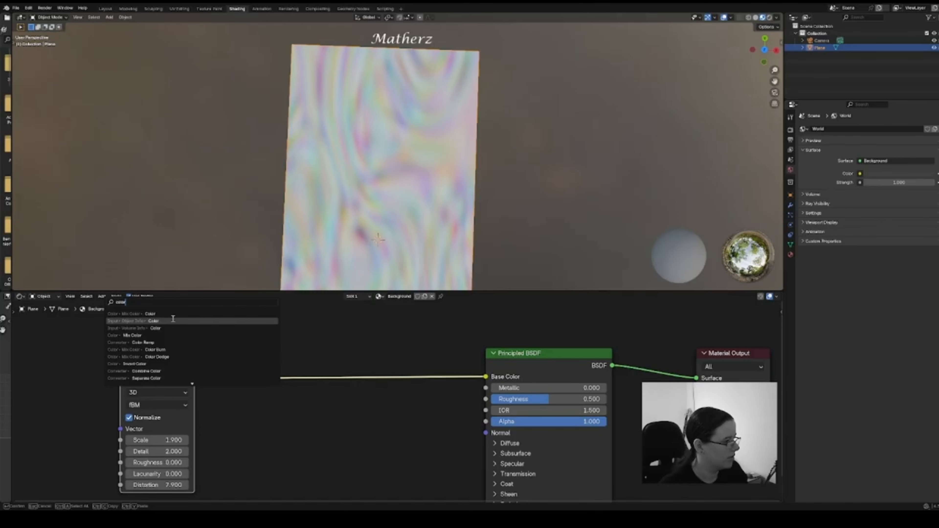
click(210, 343)
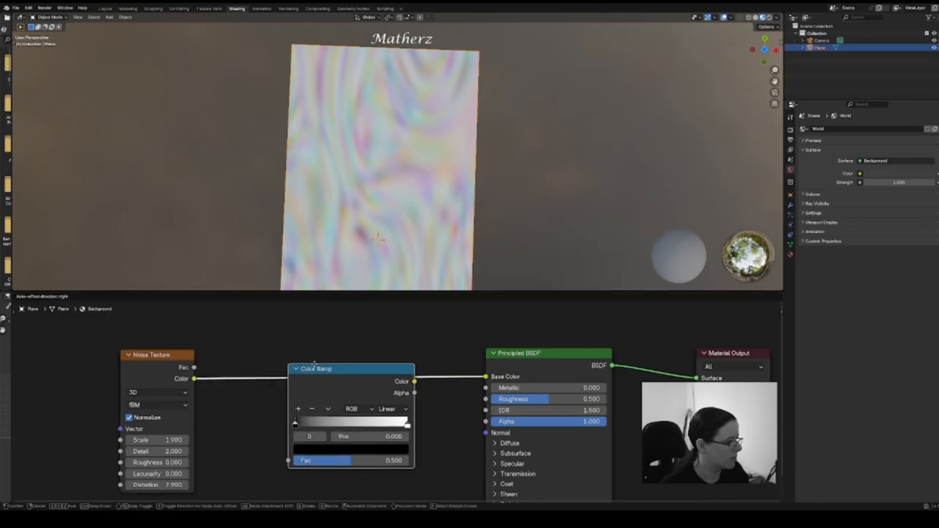
click(272, 338)
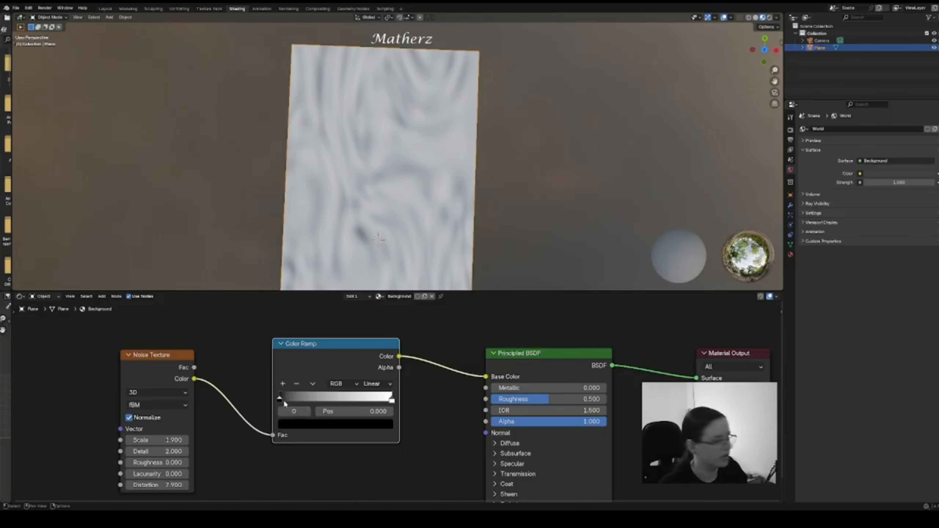
Step: Color the ramp's black starting stop pure red and add a yellow stop at position 0.500
click(295, 425)
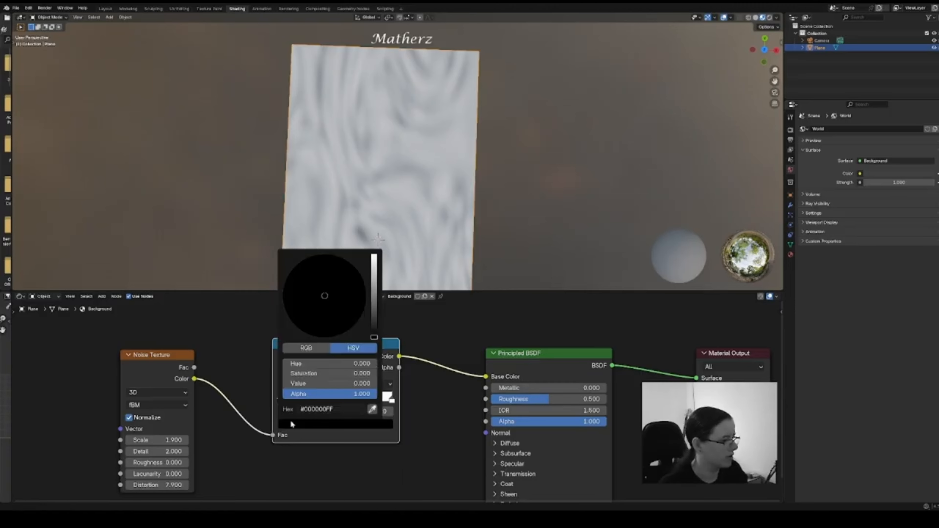
drag(378, 336, 376, 256)
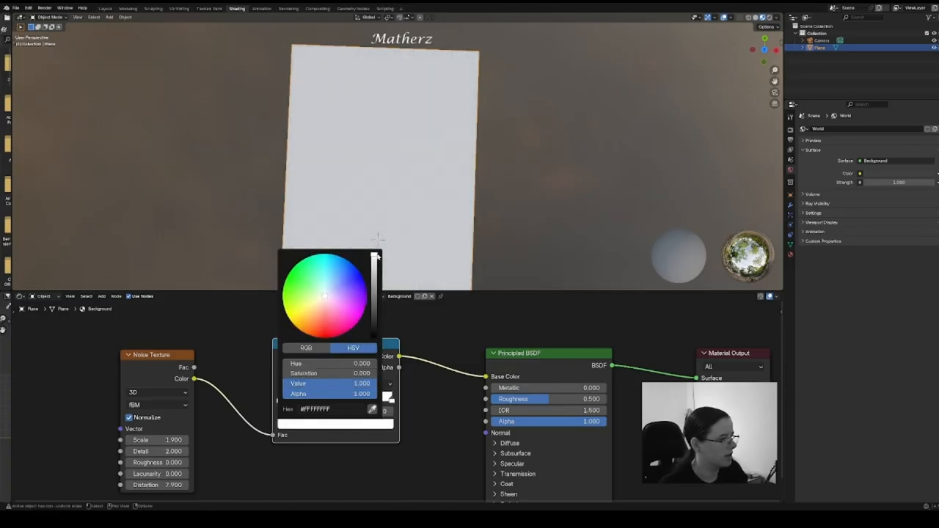
drag(322, 317, 324, 337)
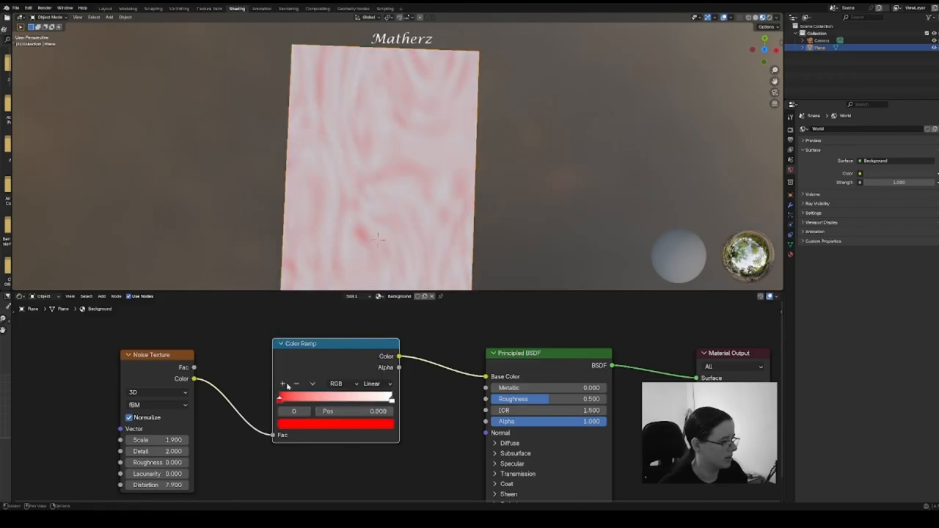
click(284, 385)
click(327, 427)
drag(322, 307, 289, 319)
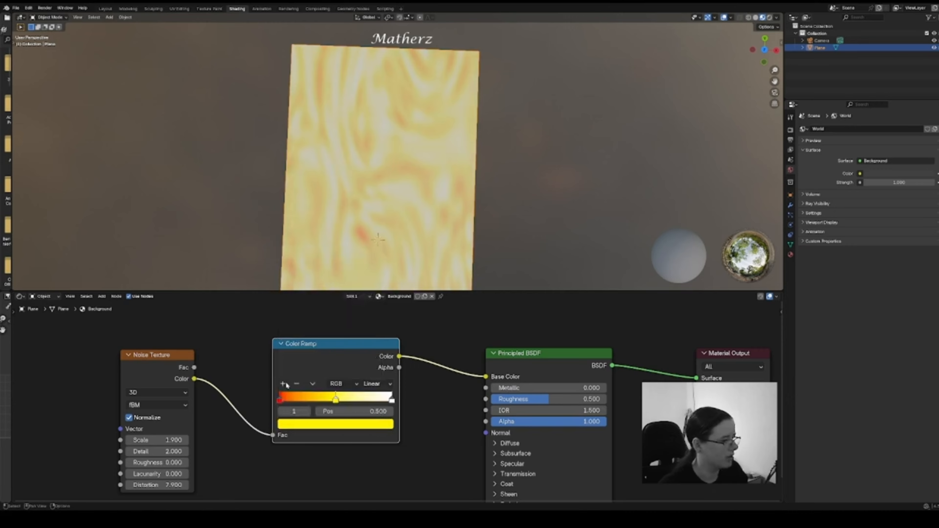
Step: Add an orange stop to the ramp and rearrange the stops as yellow at about 0.021, followed by orange and red
click(284, 384)
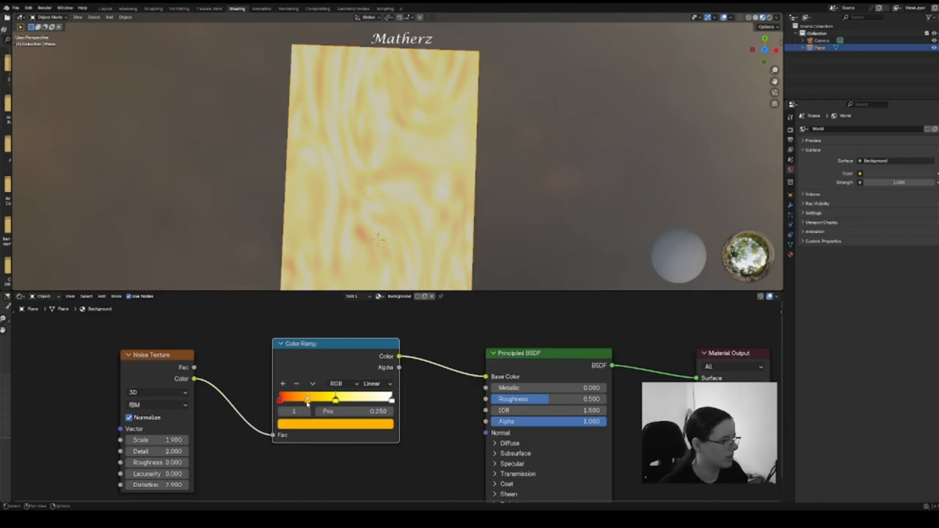
mouse_move(308, 403)
mouse_down()
mouse_move(284, 401)
mouse_move(325, 406)
mouse_move(279, 398)
mouse_move(350, 404)
mouse_move(282, 400)
mouse_move(312, 401)
mouse_move(301, 399)
mouse_up()
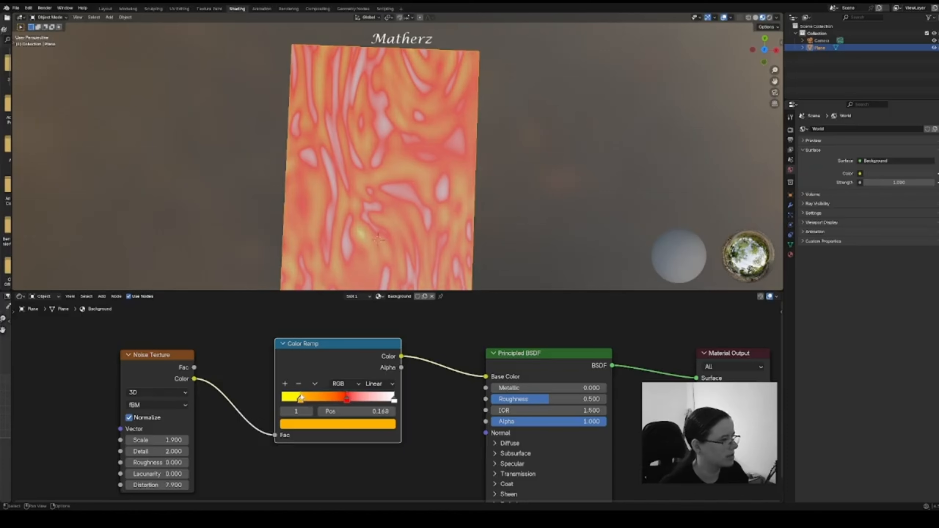
scroll(455, 166, up, 4)
shift+middle_drag(420, 221, 489, 70)
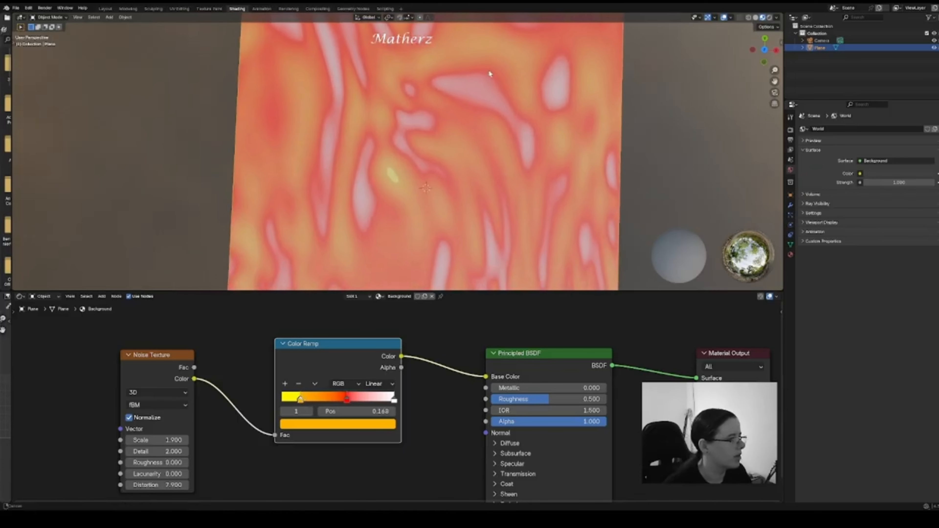
scroll(420, 162, up, 4)
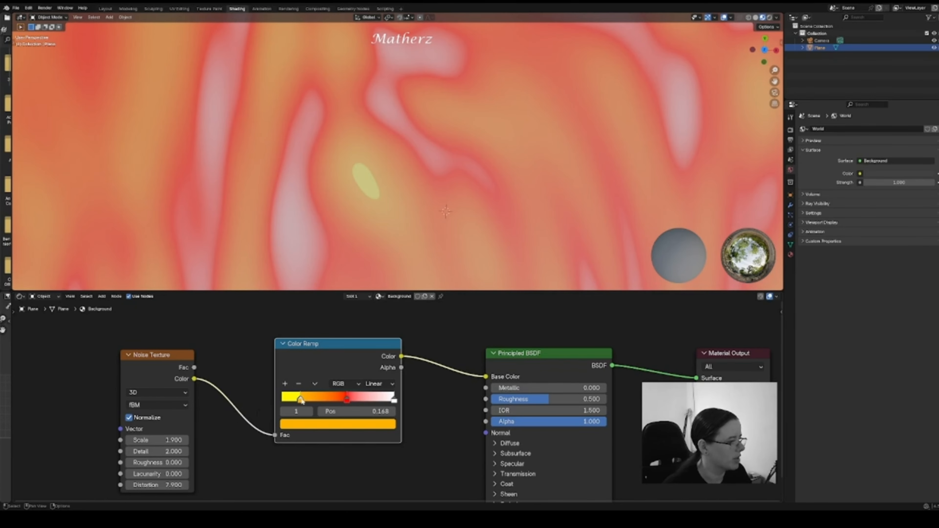
drag(300, 399, 281, 404)
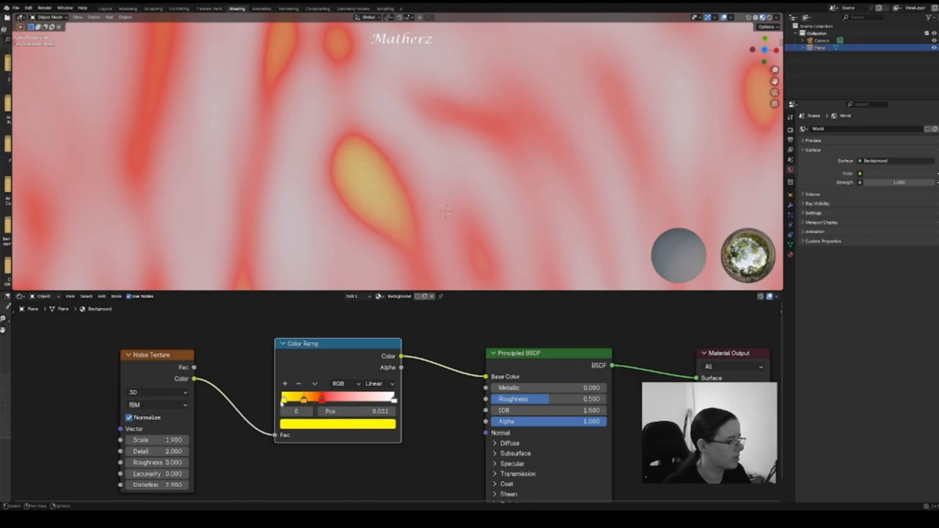
Step: Color the ramp's white end stop bright green and add a dark red stop at position 0.678
click(394, 401)
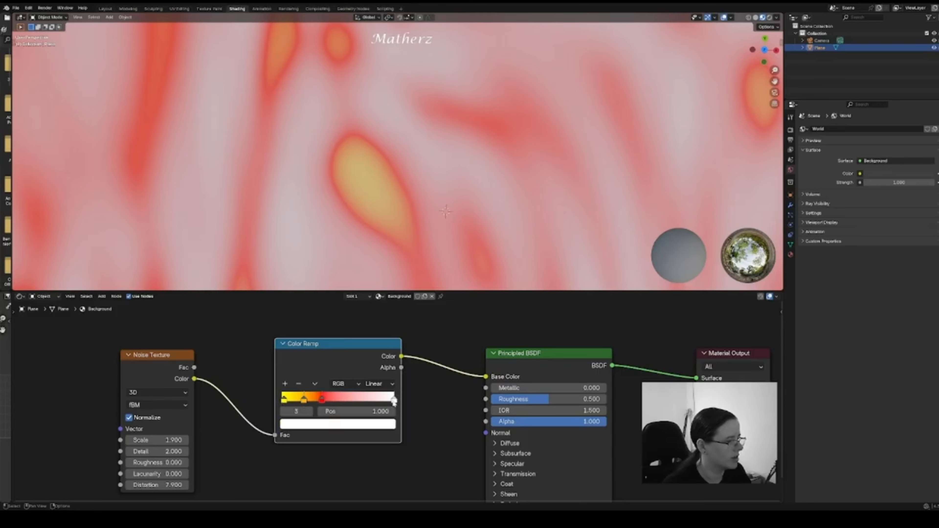
click(382, 425)
drag(328, 295, 293, 271)
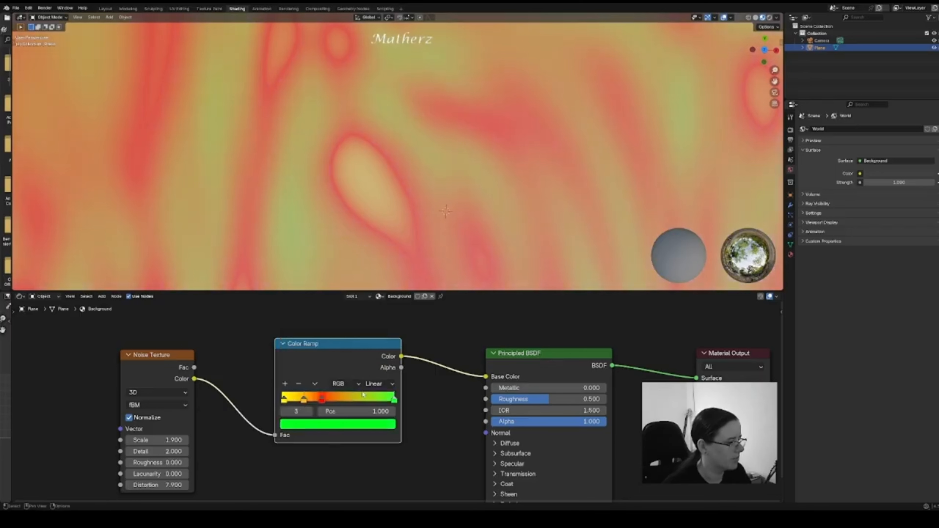
click(285, 384)
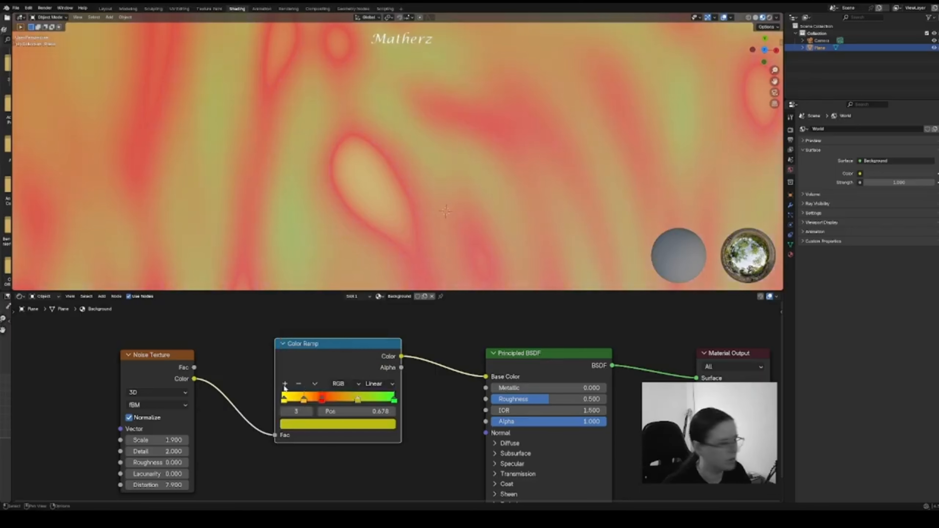
click(337, 424)
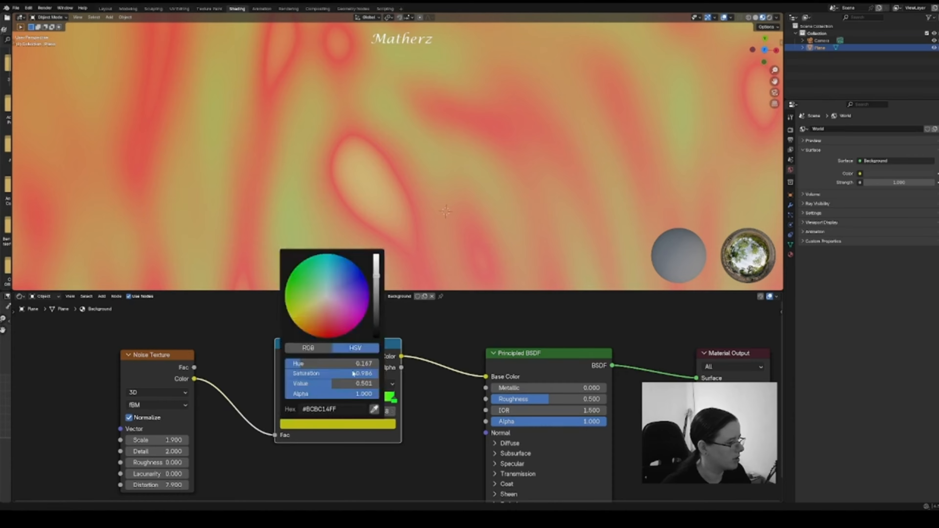
drag(298, 322, 325, 339)
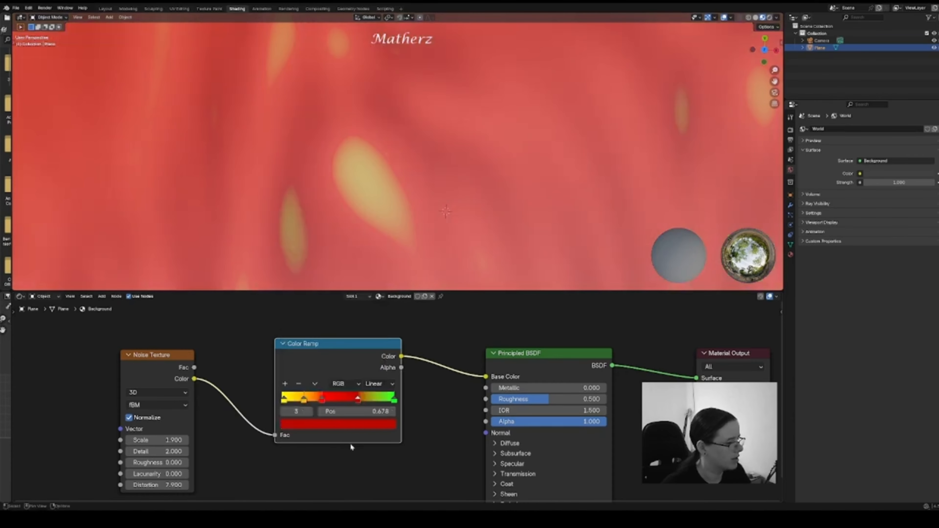
Step: Reposition the ramp stops with bright red at 0.426, green at 0.550 and dark red near the end
drag(395, 402, 329, 401)
click(358, 401)
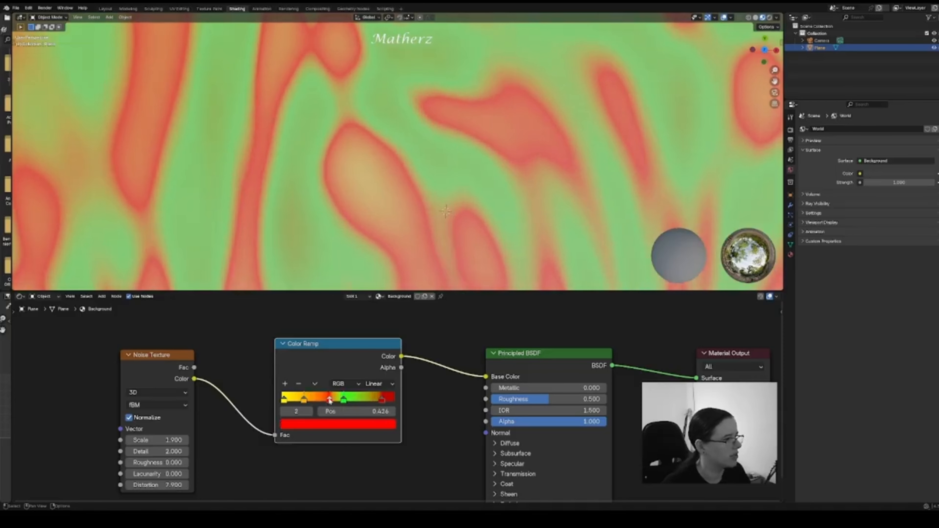
key(g)
click(349, 403)
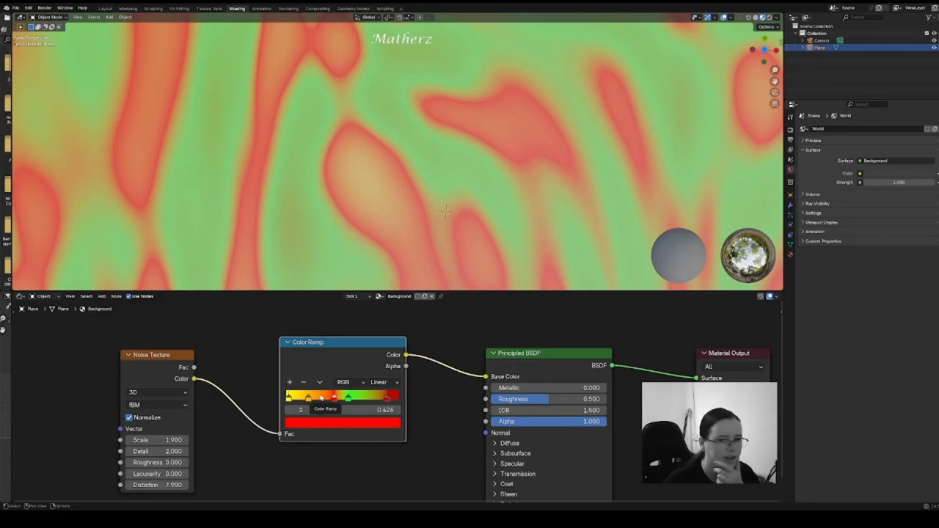
click(349, 400)
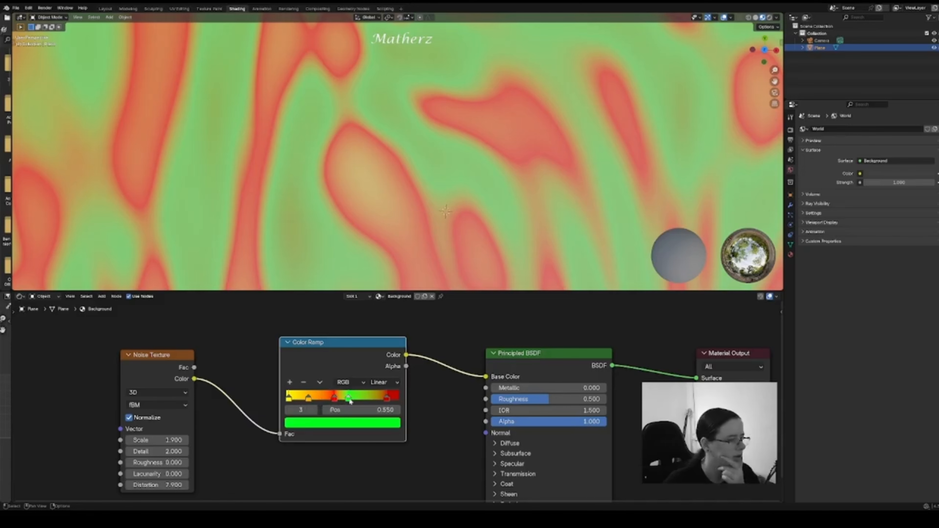
Step: Recolor the ramp's bright green stop at 0.550 to violet
click(350, 423)
drag(365, 311, 374, 291)
click(381, 270)
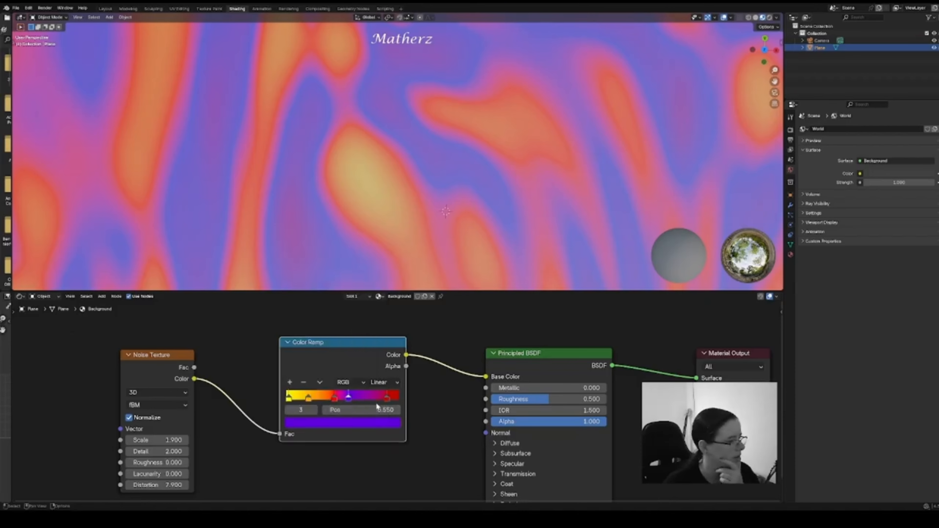
Step: Recolor the dark red stop near the ramp's end to deep blue and move it to about 0.683
click(371, 422)
drag(366, 314, 364, 267)
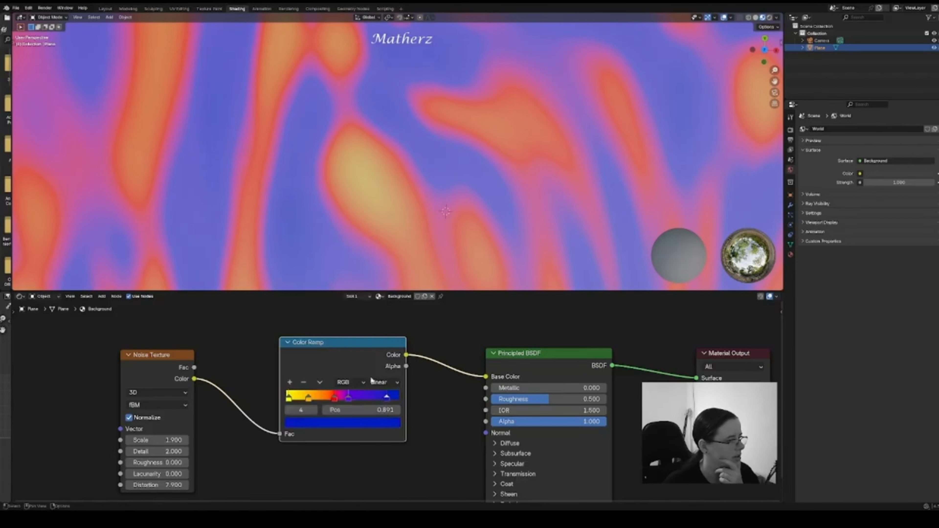
ctrl+click(386, 396)
drag(382, 398, 363, 397)
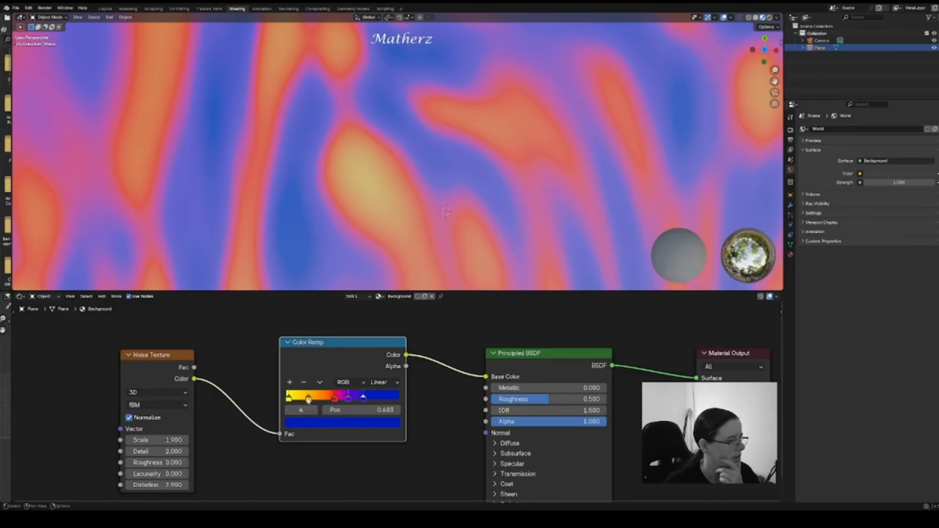
Step: Add a cyan stop at the end of the ramp and shift the stops toward the start, with cyan at 0.674
click(290, 383)
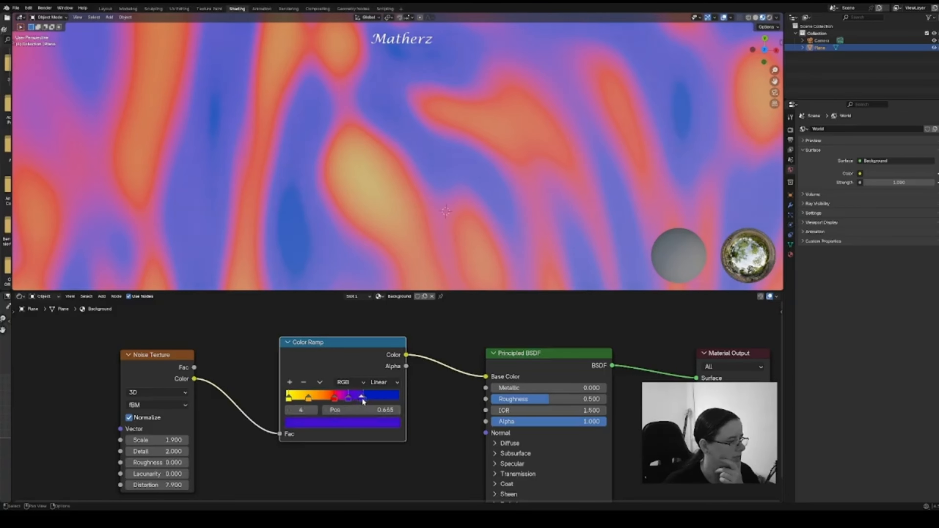
click(364, 421)
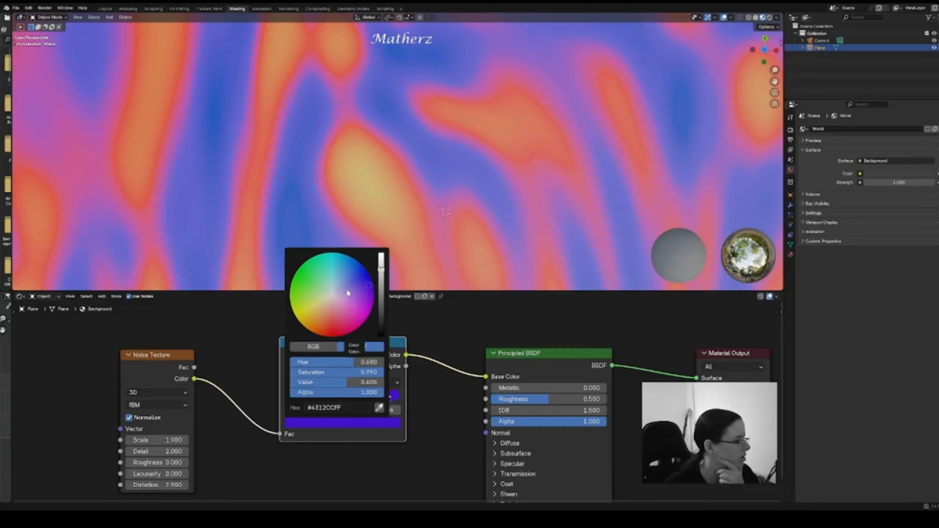
drag(347, 293, 332, 254)
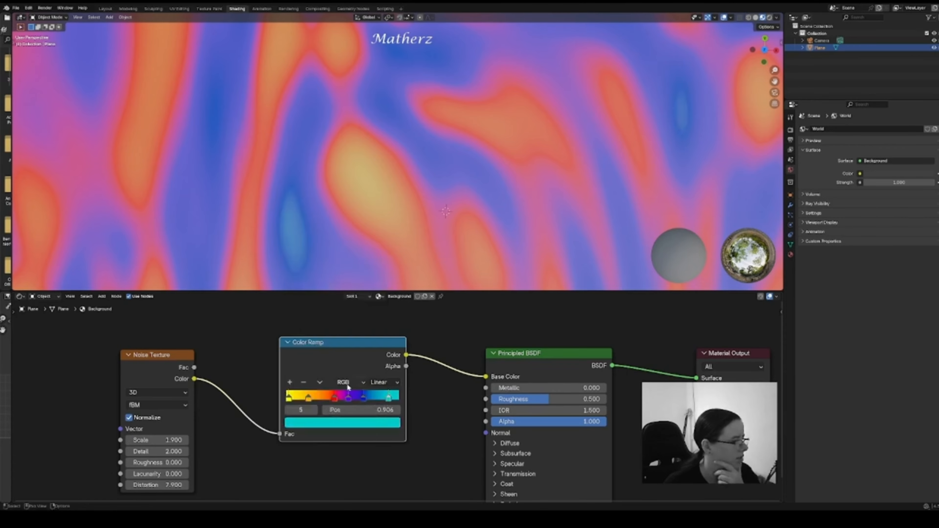
drag(336, 402, 361, 400)
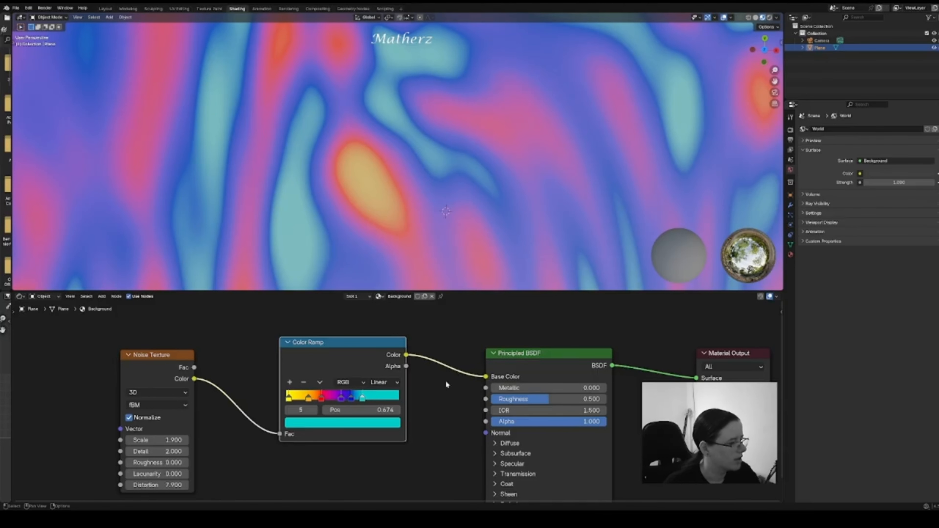
Step: Add another stop to the ramp in a darker cyan-blue and place it at about 0.826
click(290, 382)
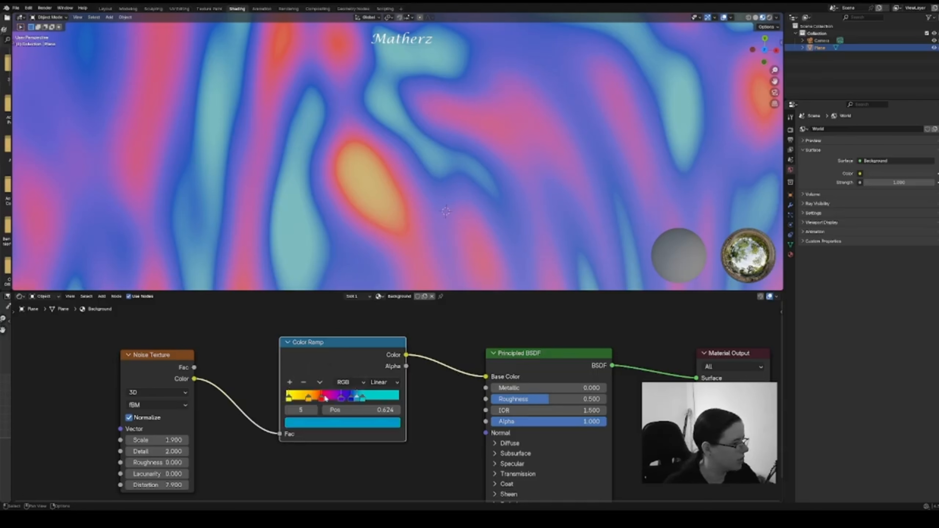
drag(358, 401, 379, 400)
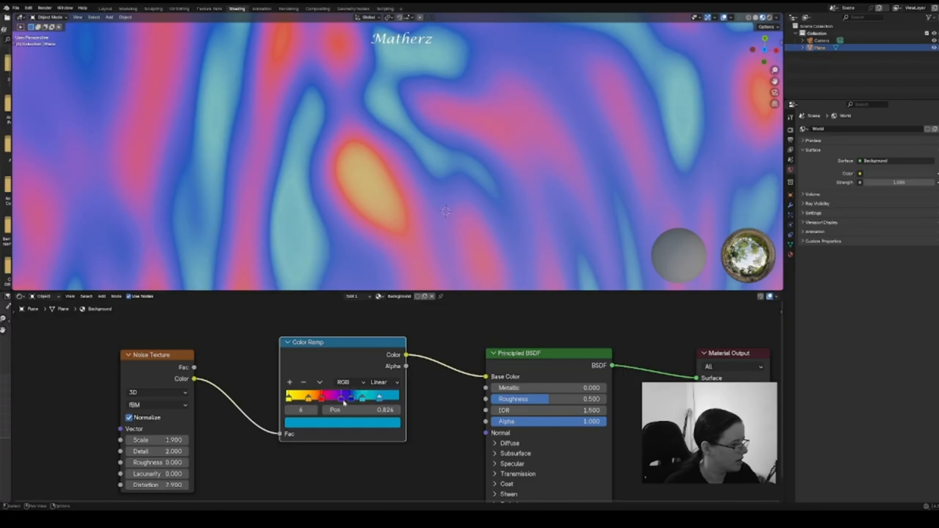
Step: Try setting the cyan-blue end stop's position to 0.02, and undo the change
click(290, 399)
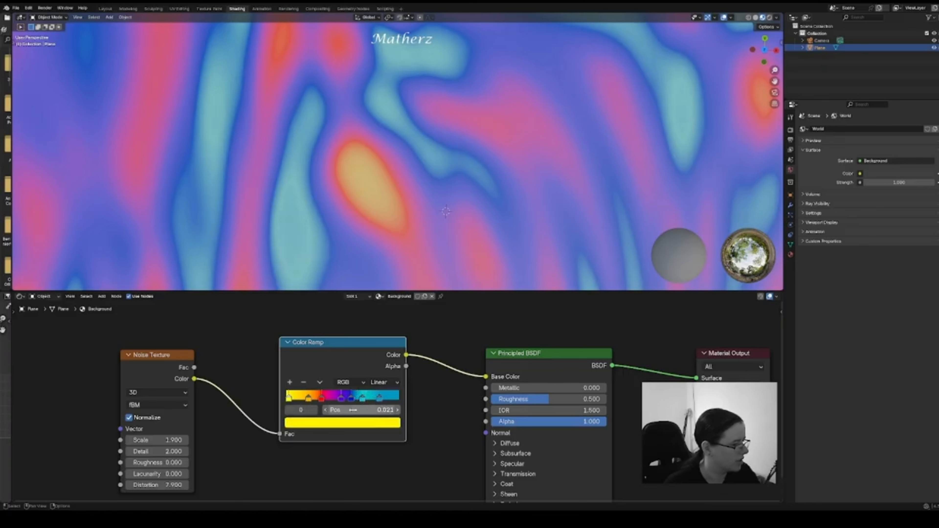
click(379, 399)
click(385, 409)
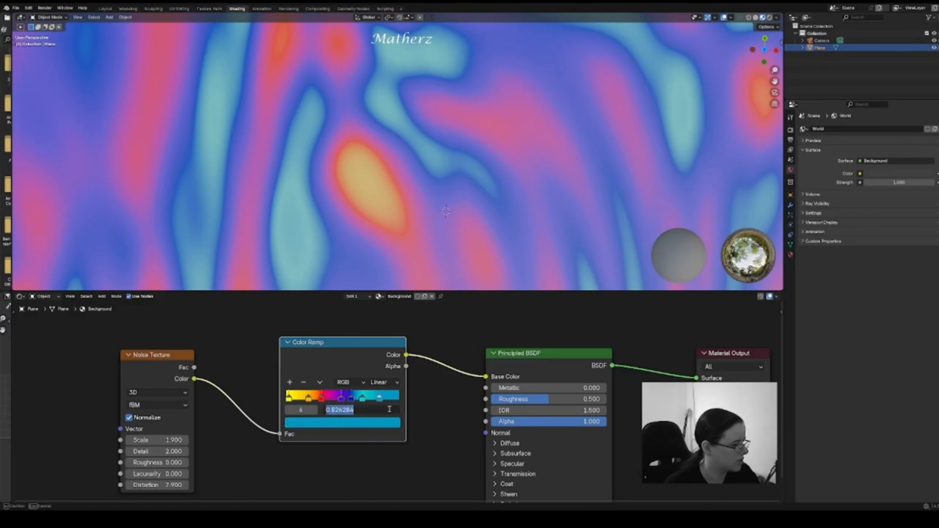
click(385, 409)
key(BackSpace)
key(BackSpace)
key(BackSpace)
key(BackSpace)
key(BackSpace)
key(BackSpace)
key(BackSpace)
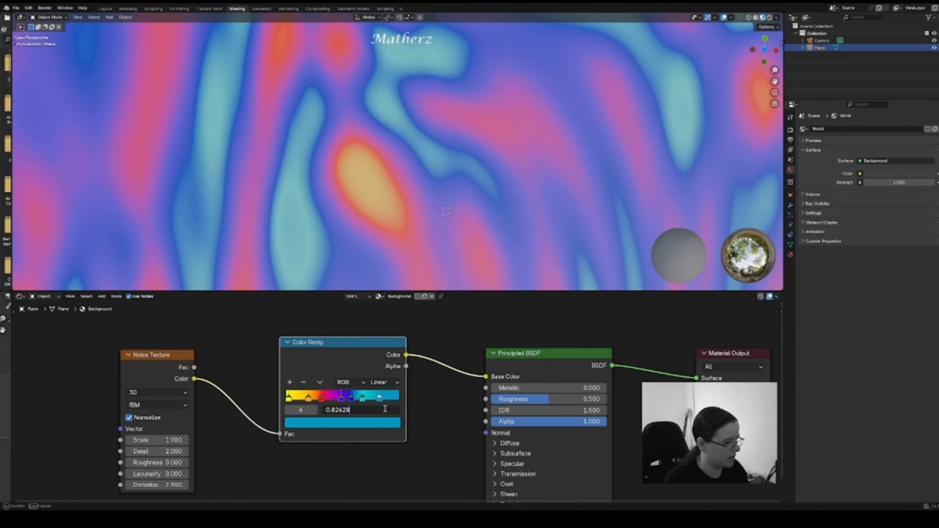
text(.02)
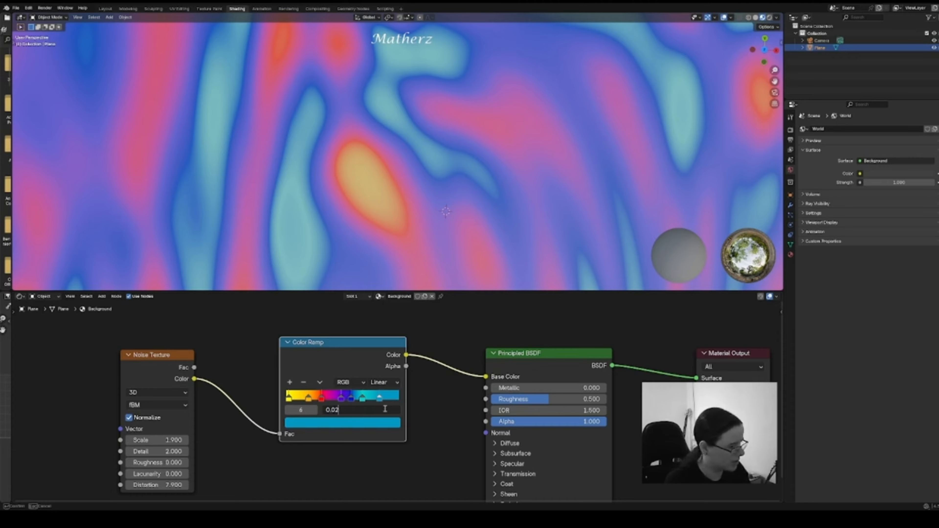
key(Return)
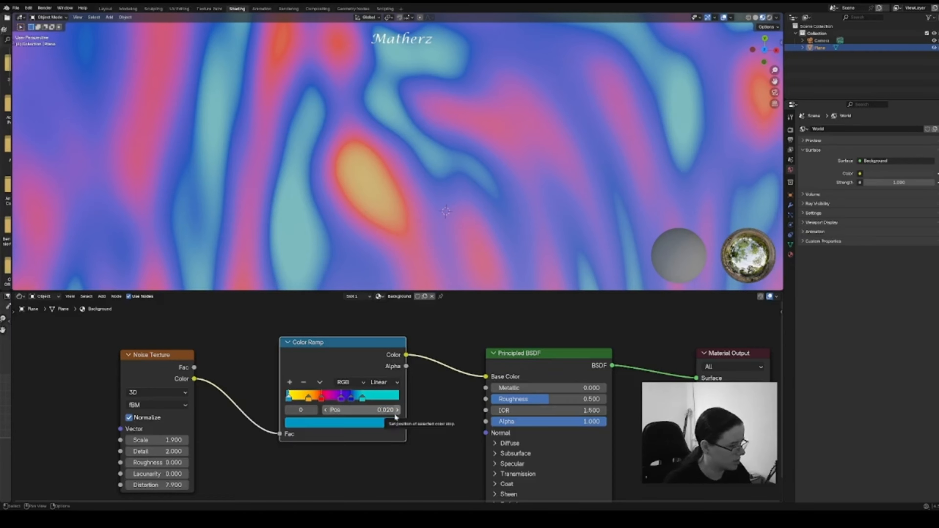
key(ctrl+z)
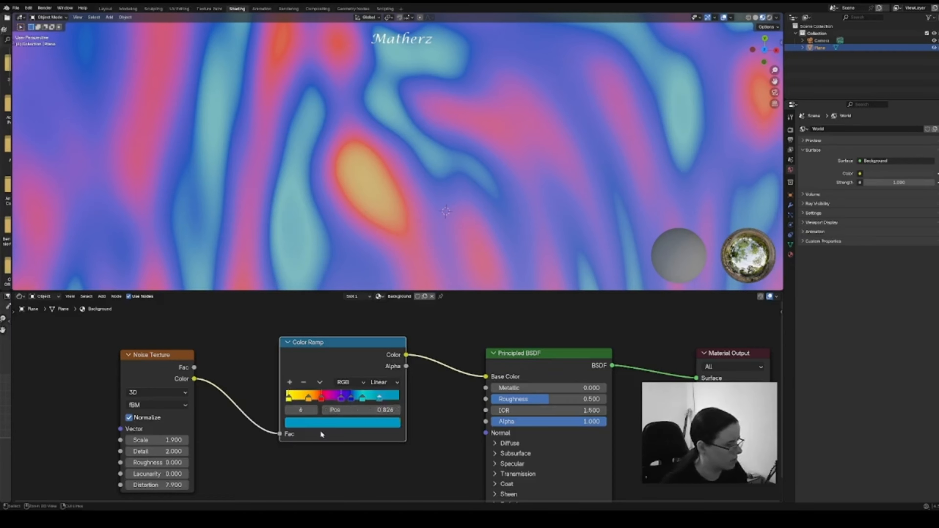
Step: Try sampling a new color for the yellow start stop with the eyedropper, and undo it
click(289, 398)
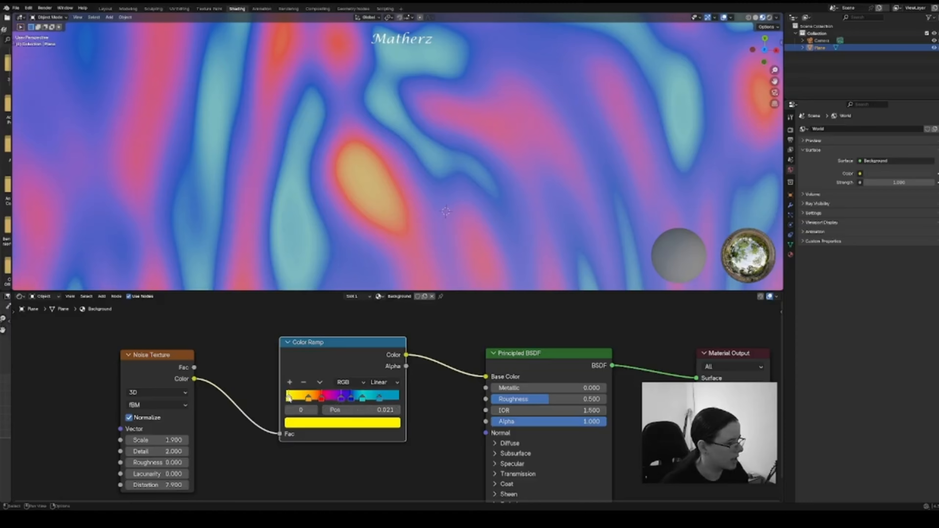
click(317, 425)
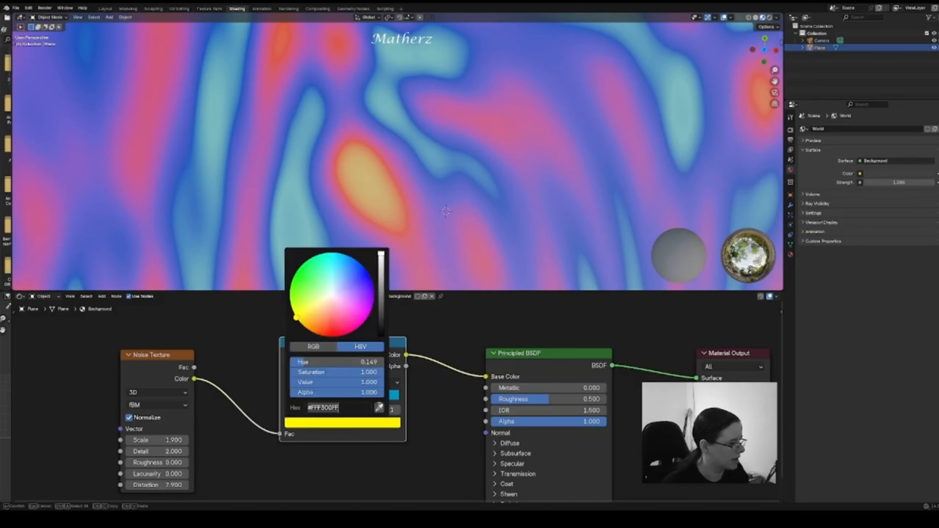
click(379, 408)
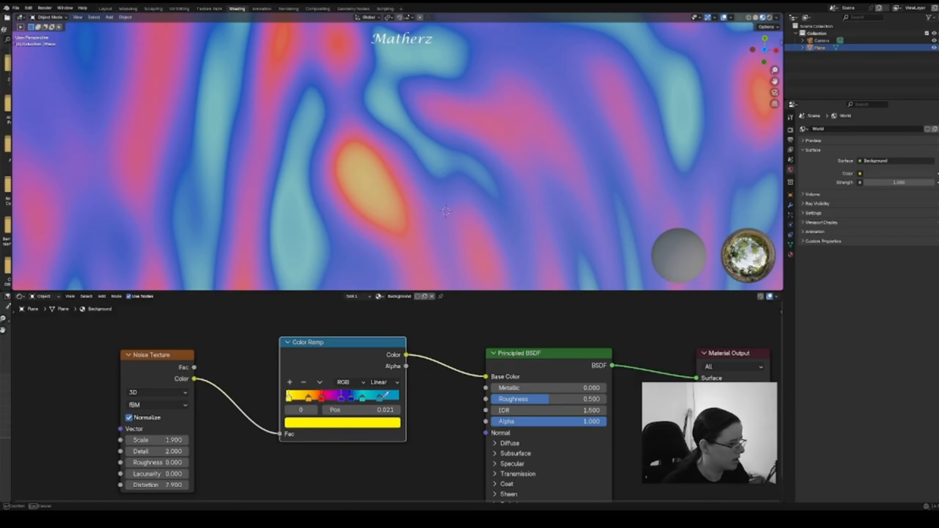
click(362, 435)
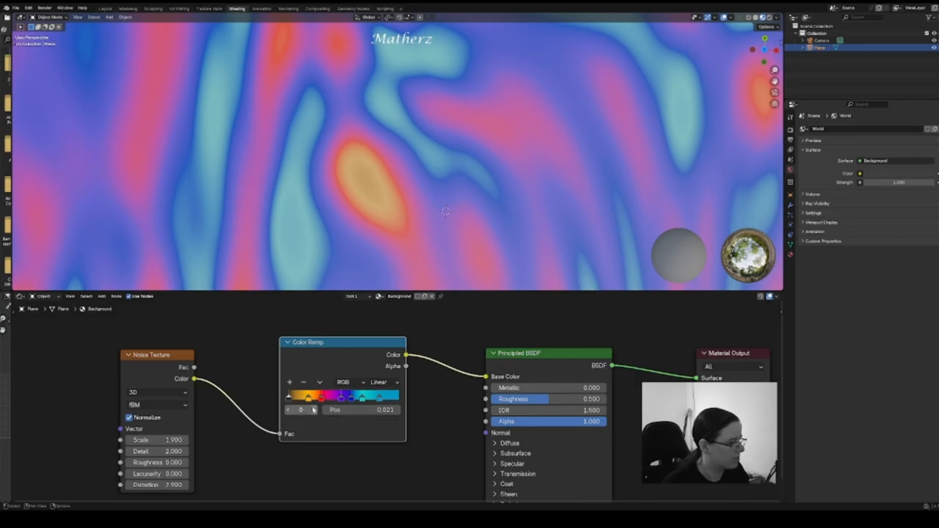
key(ctrl+z)
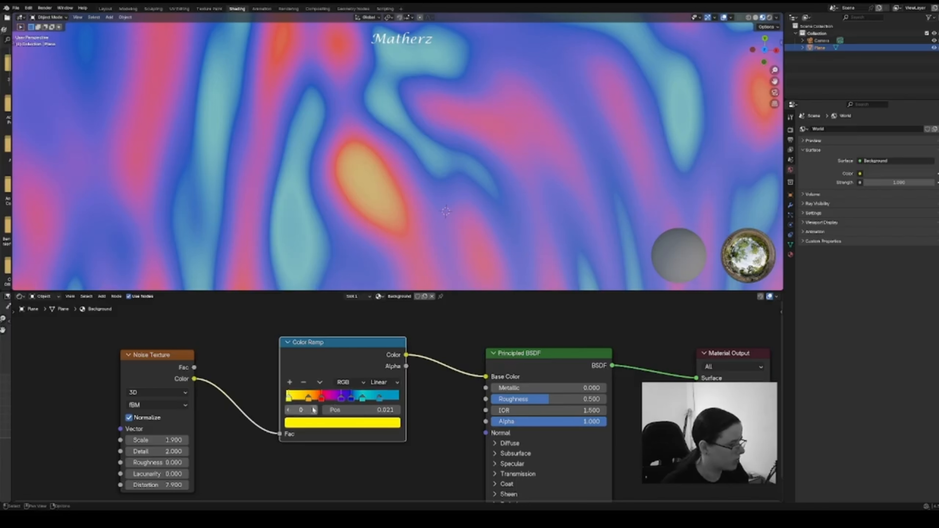
click(341, 422)
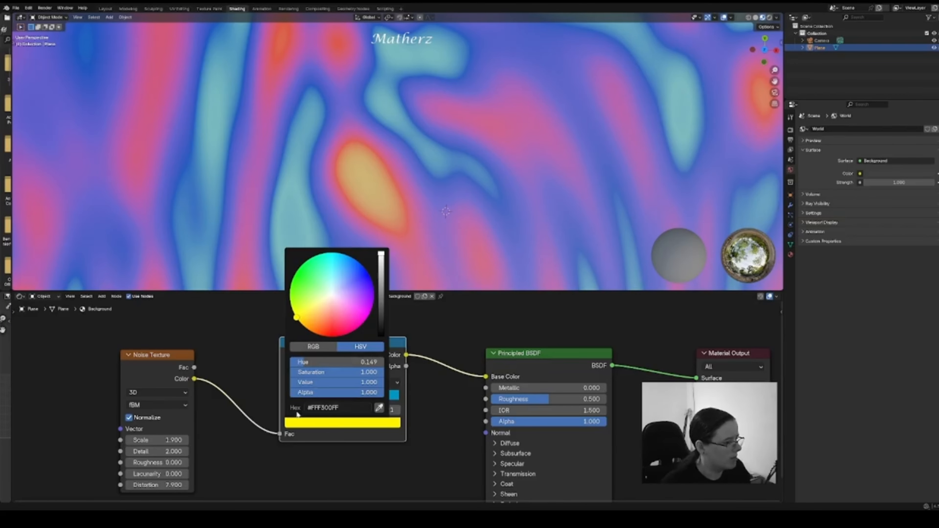
click(341, 408)
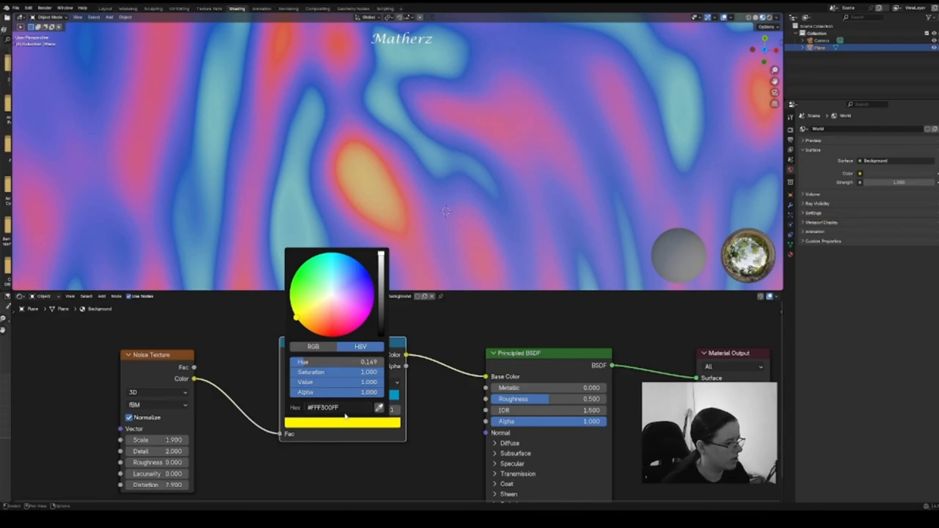
key(shift+Tab)
key(Return)
Step: Color the stop at 0.826 yellow by sampling the yellow at the ramp's start with the eyedropper
click(379, 399)
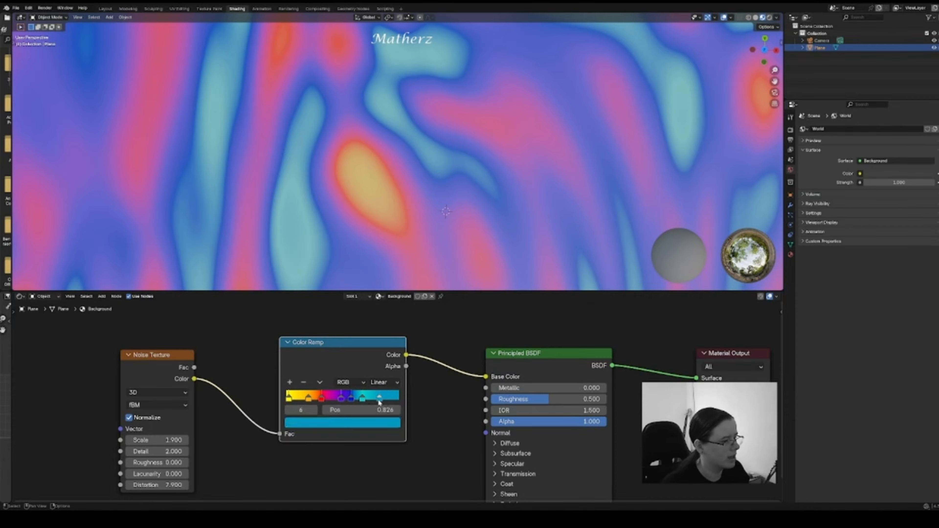
click(356, 429)
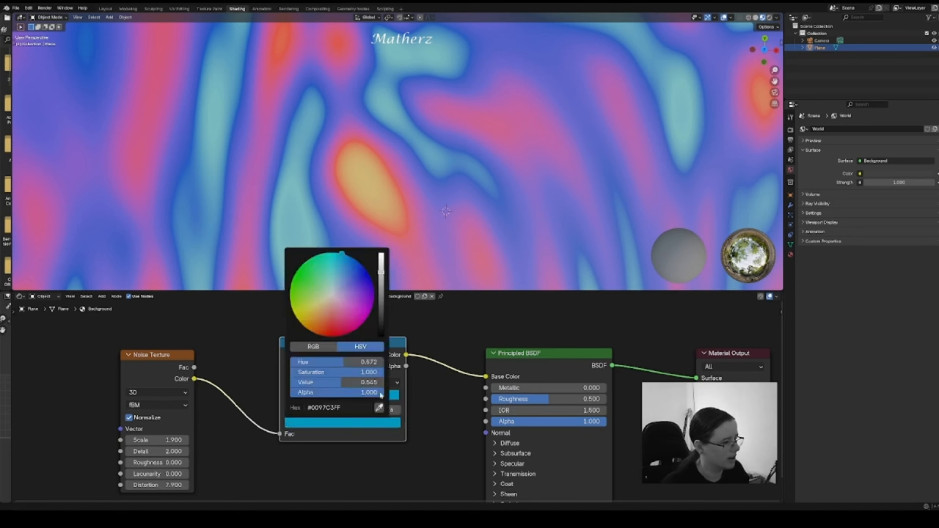
click(382, 392)
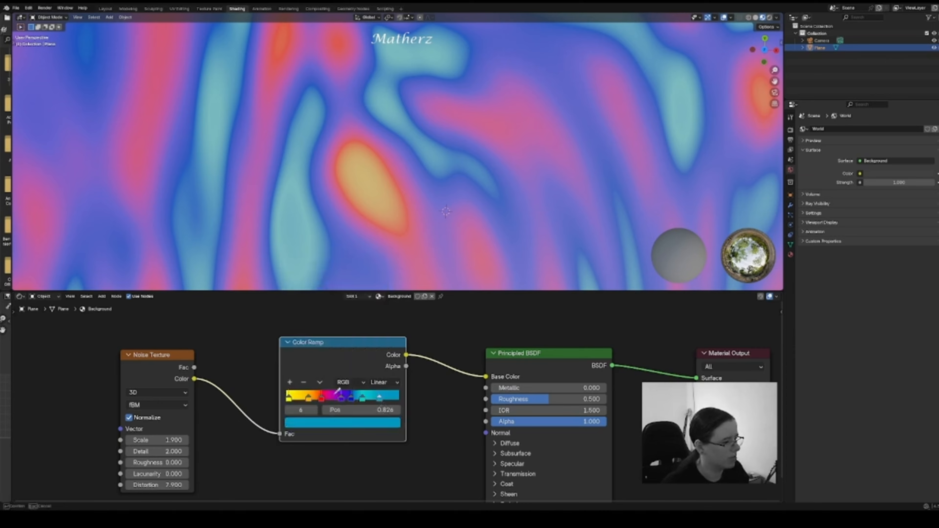
click(292, 398)
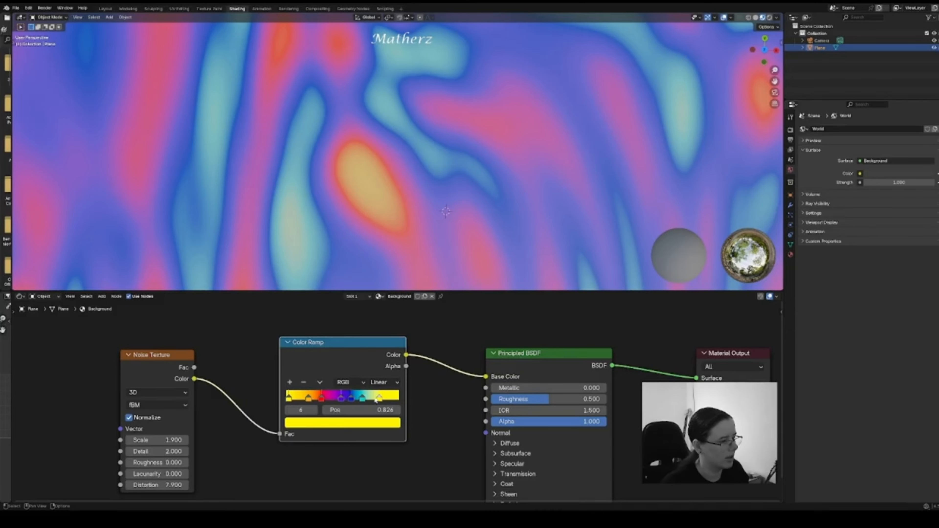
Step: Move the yellow end stop and the cyan stop closer to the ramp's end, and place violet at 0.465 and blue at 0.559
drag(379, 399, 357, 403)
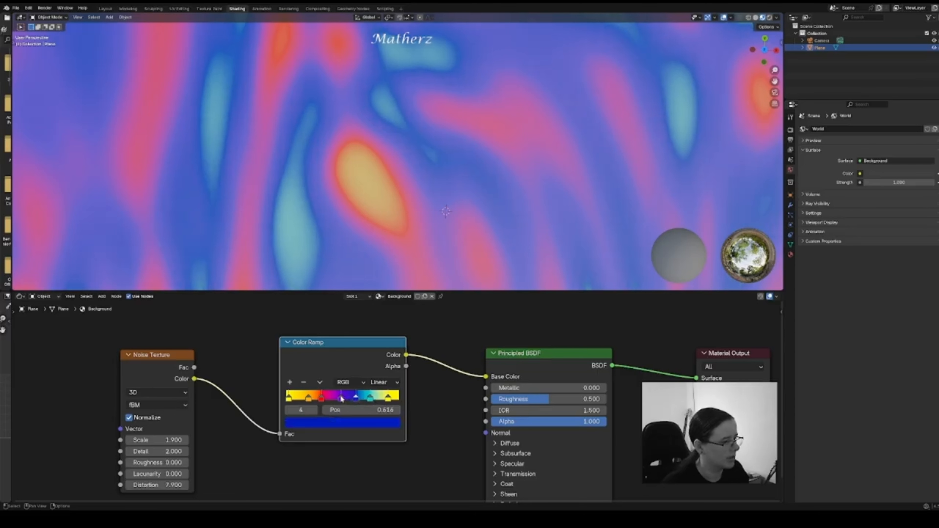
click(341, 399)
mouse_move(336, 399)
mouse_down()
mouse_move(310, 403)
mouse_move(345, 400)
mouse_up()
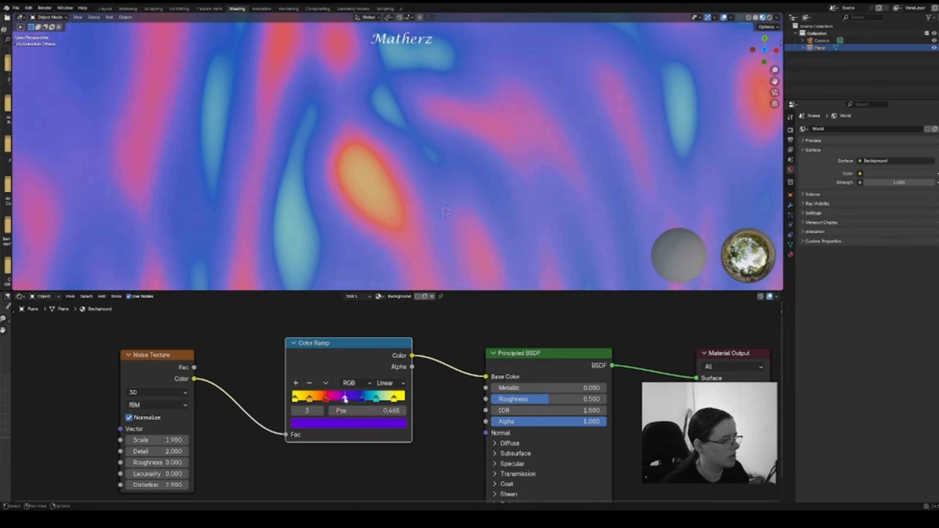
ctrl+click(355, 400)
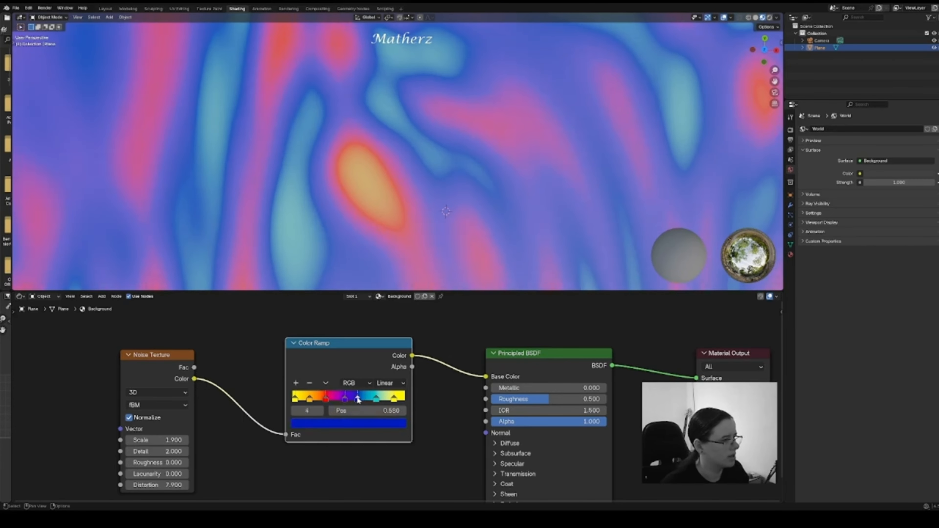
Step: Check the pattern across the whole plane and move the violet stop back to about 0.42
scroll(492, 144, down, 1)
scroll(493, 143, down, 6)
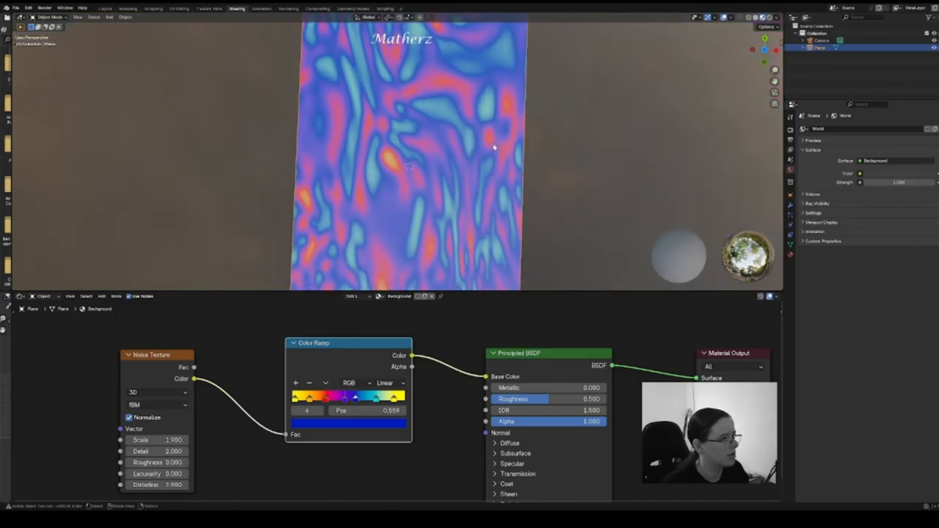
scroll(415, 204, up, 2)
middle_drag(415, 203, 410, 226)
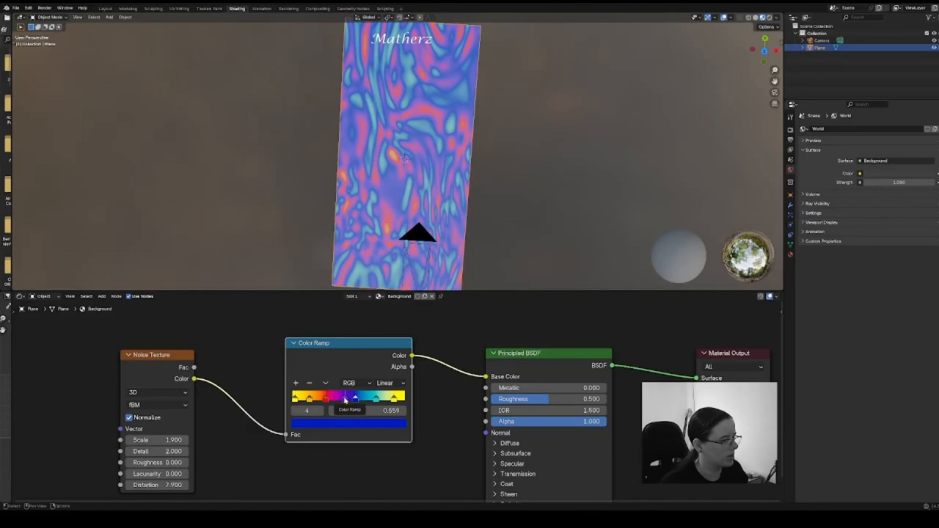
drag(345, 399, 338, 402)
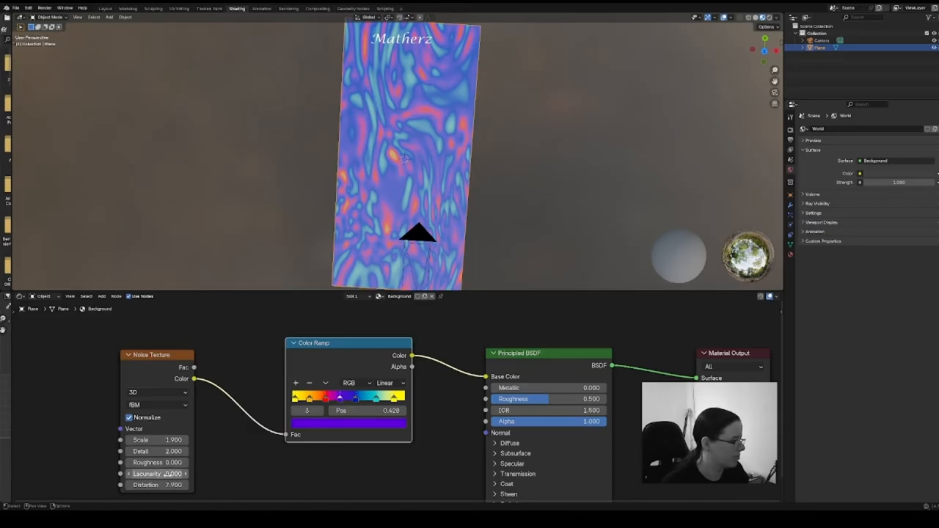
Step: Raise the Noise Texture's Distortion to 48.800 and inspect the finer pattern on the plane
drag(147, 474, 148, 474)
drag(148, 463, 147, 485)
middle_drag(444, 151, 399, 136)
scroll(461, 173, up, 5)
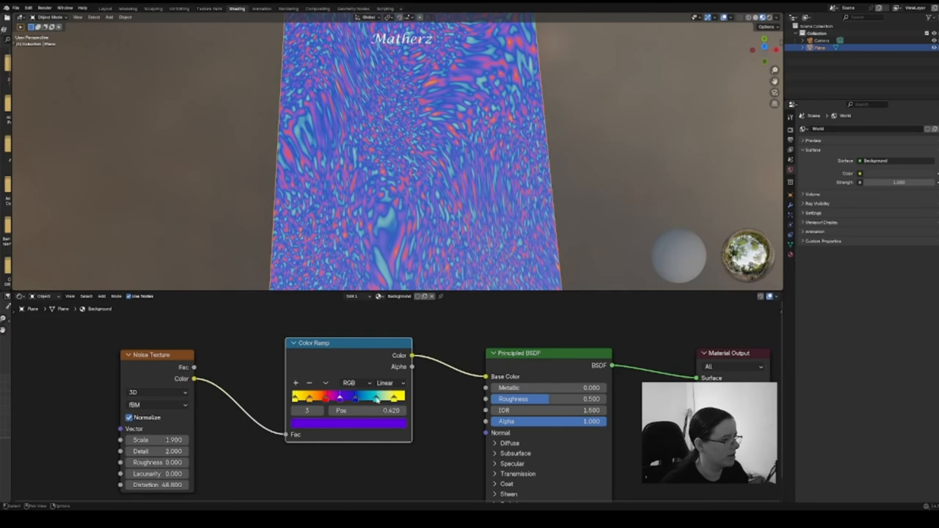
Step: Rearrange the ramp stops closer together, shifting cyan toward blue, the warm colors toward the middle, and violet to 0.520
drag(378, 400, 367, 400)
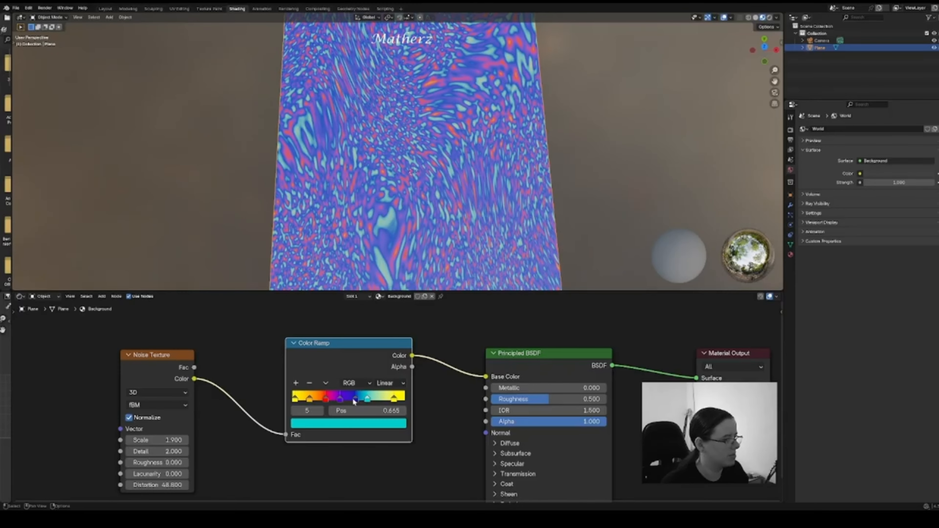
click(354, 400)
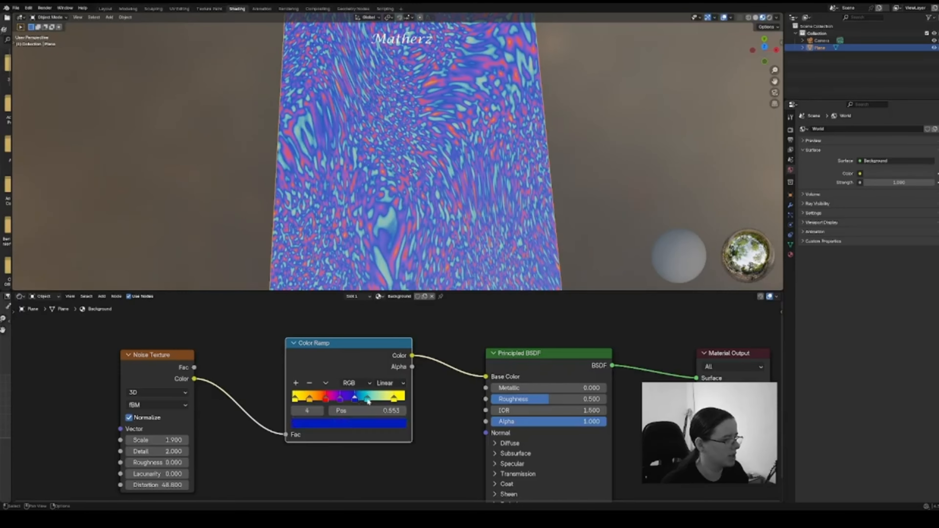
mouse_move(368, 401)
mouse_down()
mouse_move(376, 402)
mouse_move(312, 401)
mouse_move(363, 400)
mouse_up()
click(341, 400)
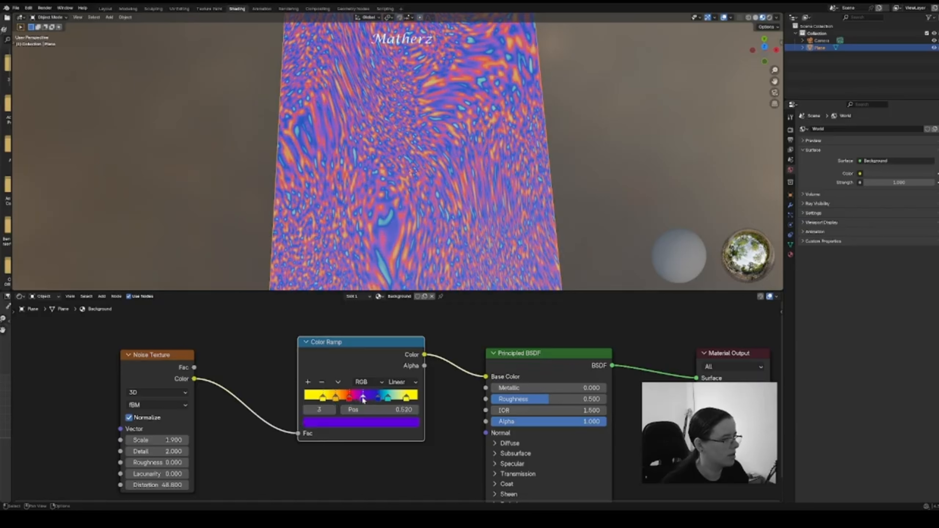